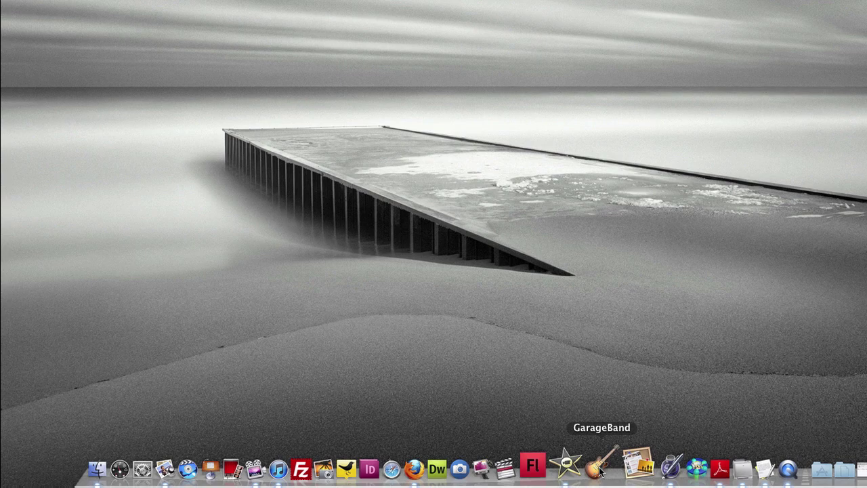
Step: Launch GarageBand and create a new Loops project named SecretAgent, replacing the existing one
{"action": "left_click", "coordinate": [599, 468]}
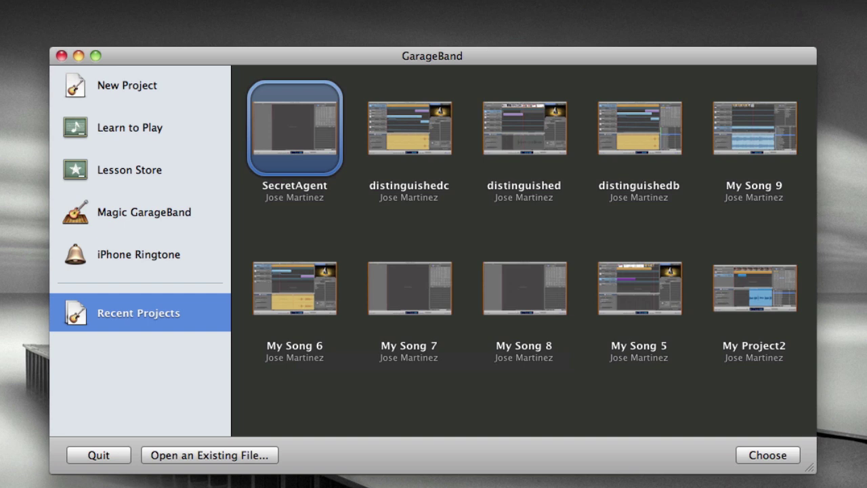
{"action": "left_click", "coordinate": [110, 85]}
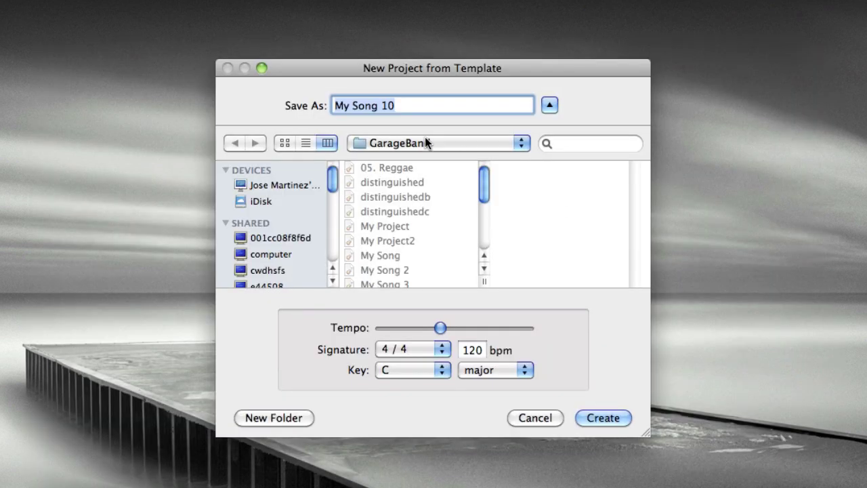
{"action": "type", "text": "Secre"}
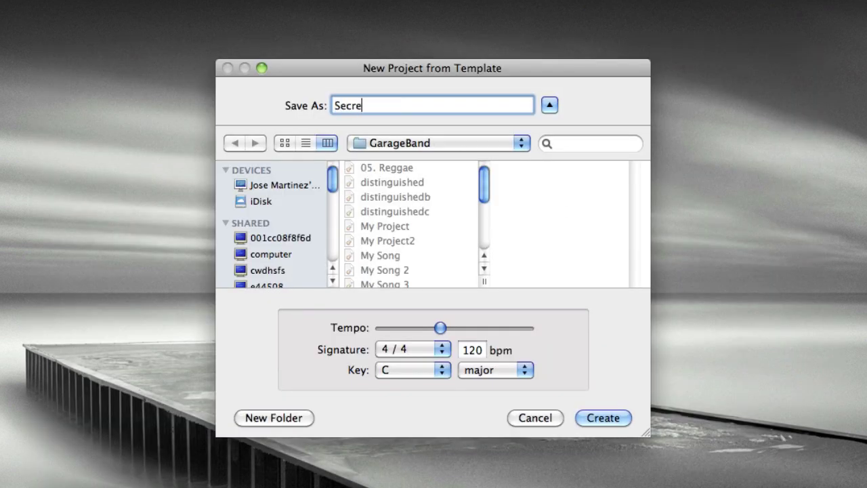
{"action": "type", "text": "tAgent"}
{"action": "left_click", "coordinate": [619, 418]}
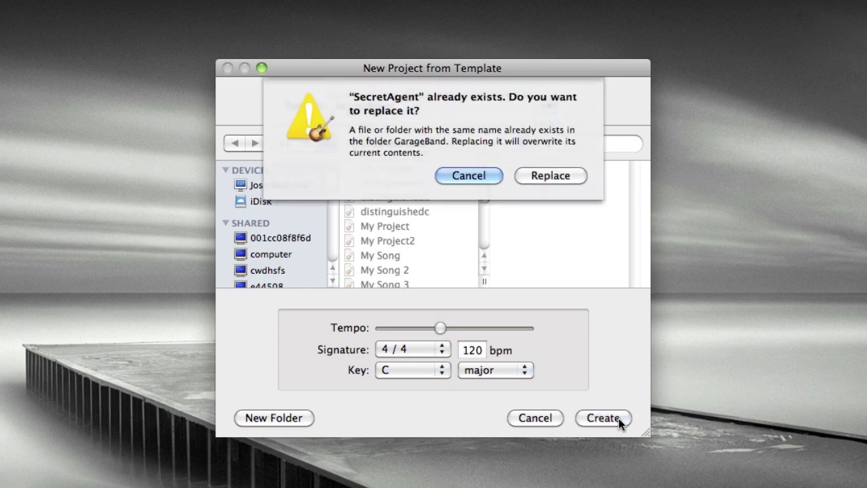
{"action": "left_click", "coordinate": [565, 175]}
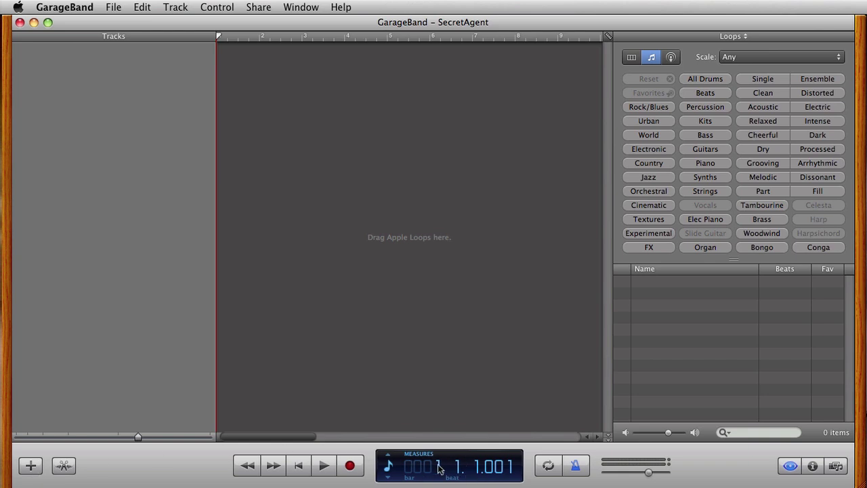
Step: Enable the Metronome button in the transport bar
{"action": "left_click", "coordinate": [569, 469]}
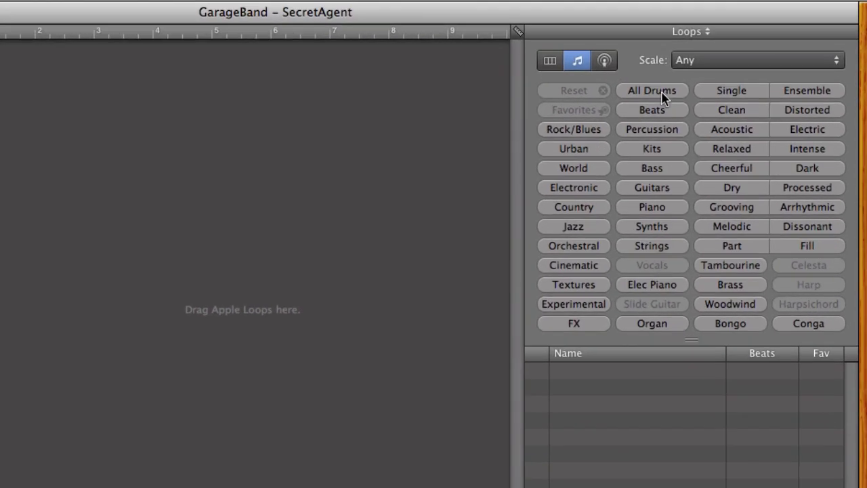
Step: Filter the Loop Browser to All Drums and preview 80s Pop Beat 08
{"action": "left_click", "coordinate": [676, 92]}
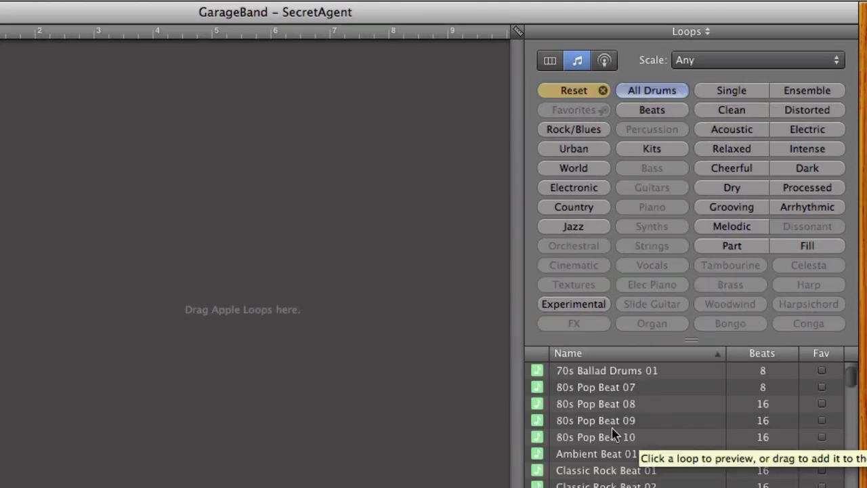
{"action": "left_click", "coordinate": [645, 407]}
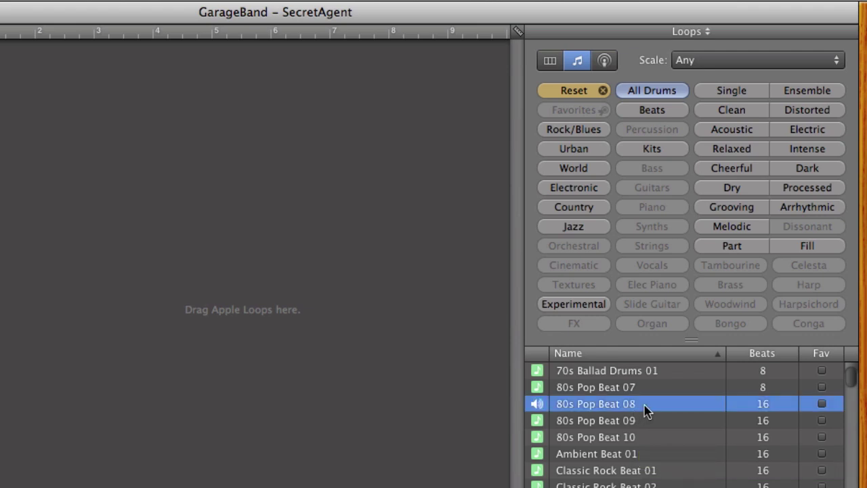
{"action": "left_click", "coordinate": [645, 407]}
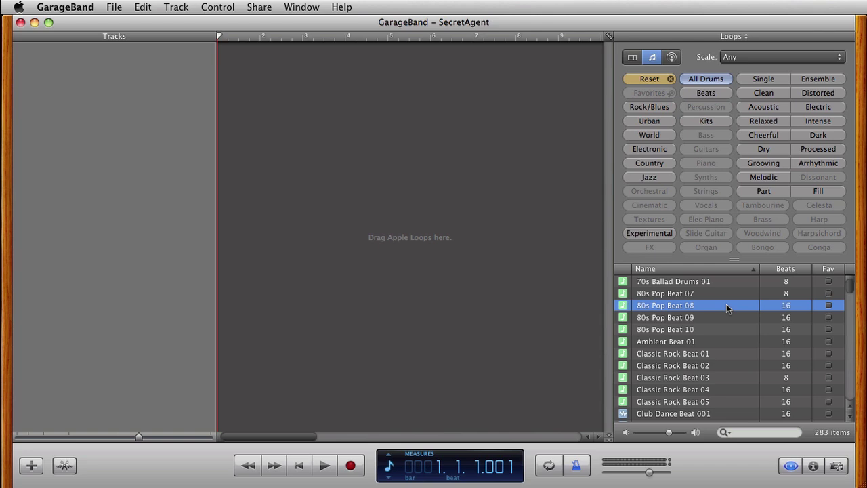
Step: Place 80s Pop Beat 08 at bars 1, 5 and 9 on a new Kits track
{"action": "mouse_move", "coordinate": [726, 305]}
{"action": "left_mouse_down"}
{"action": "mouse_move", "coordinate": [546, 155]}
{"action": "mouse_move", "coordinate": [406, 124]}
{"action": "mouse_move", "coordinate": [474, 155]}
{"action": "mouse_move", "coordinate": [258, 86]}
{"action": "mouse_move", "coordinate": [201, 84]}
{"action": "left_mouse_up"}
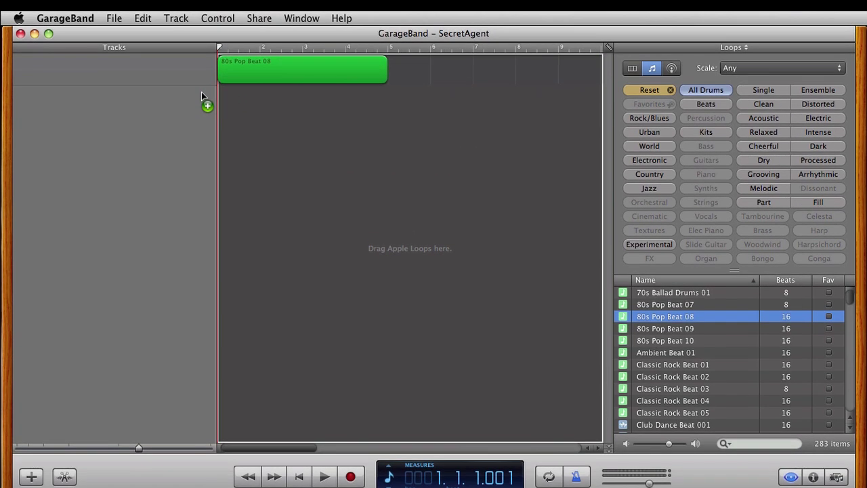
{"action": "left_click_drag", "start_coordinate": [201, 91], "coordinate": [201, 92]}
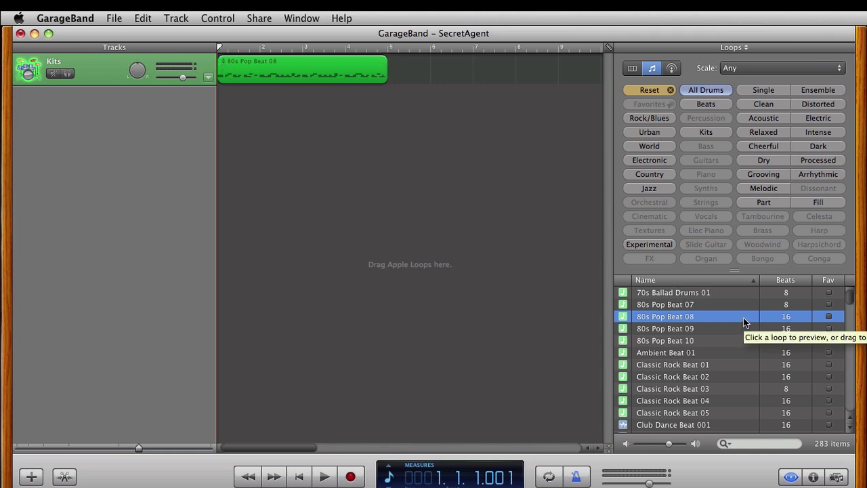
{"action": "left_click_drag", "start_coordinate": [743, 322], "coordinate": [402, 74]}
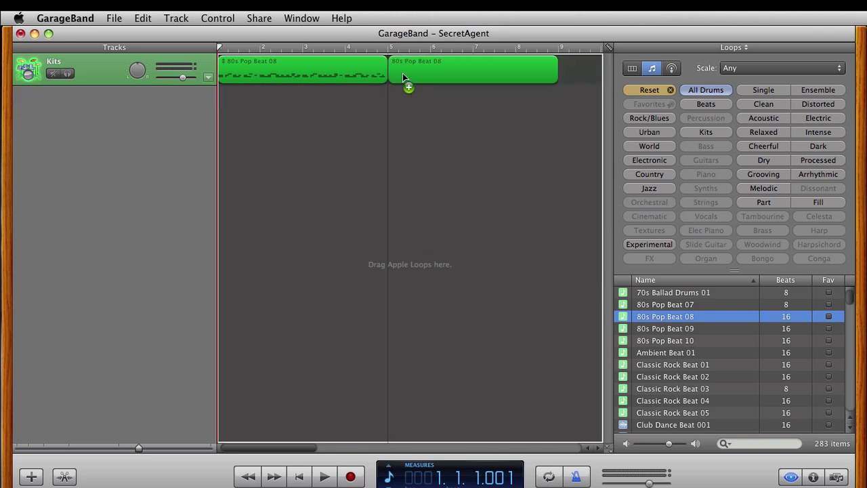
{"action": "left_click_drag", "start_coordinate": [698, 316], "coordinate": [564, 69]}
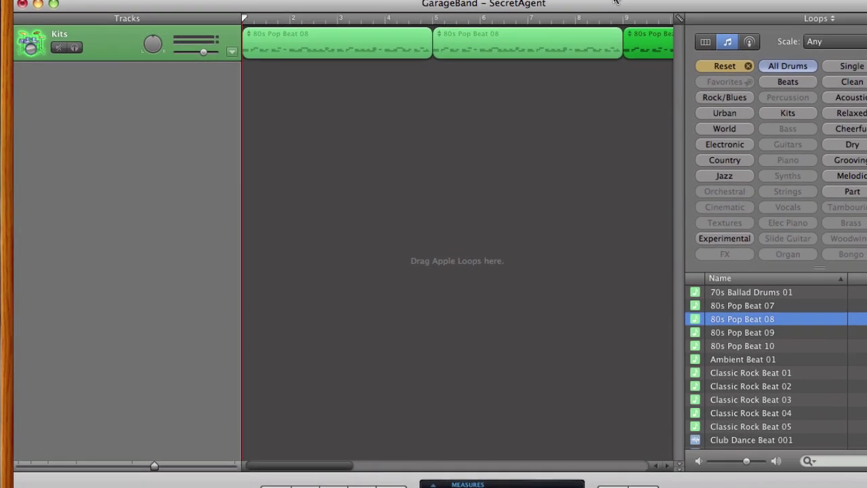
{"action": "left_click_drag", "start_coordinate": [316, 470], "coordinate": [261, 470]}
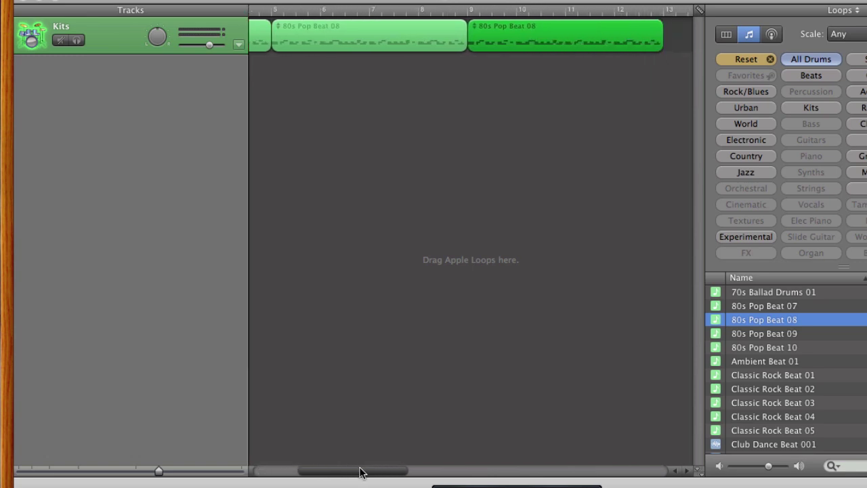
Step: Zoom out, add fourth and fifth 80s Pop Beat 08 copies, then play and stop
{"action": "left_click", "coordinate": [158, 471]}
{"action": "mouse_move", "coordinate": [158, 472]}
{"action": "left_mouse_down"}
{"action": "mouse_move", "coordinate": [107, 473]}
{"action": "mouse_move", "coordinate": [145, 472]}
{"action": "mouse_move", "coordinate": [121, 473]}
{"action": "left_mouse_up"}
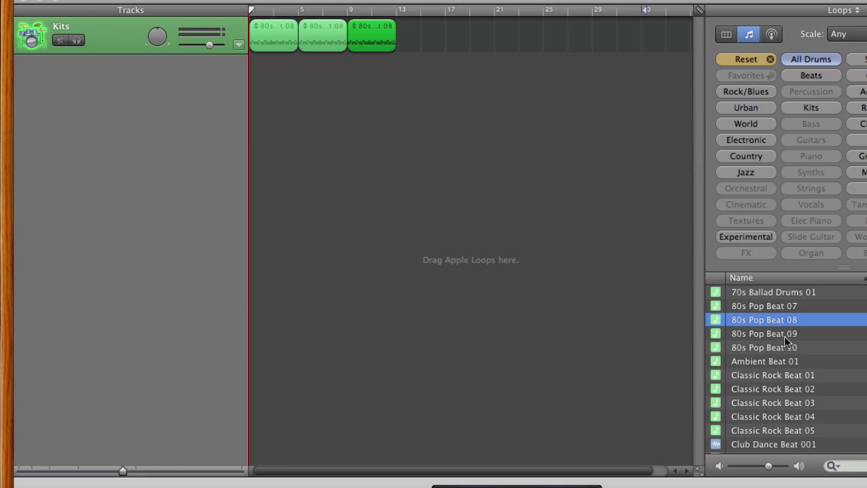
{"action": "left_click_drag", "start_coordinate": [785, 321], "coordinate": [398, 46]}
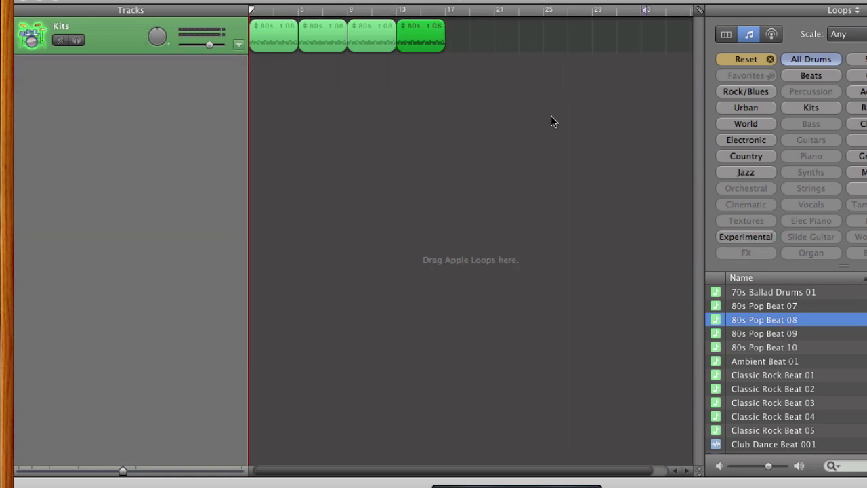
{"action": "left_click_drag", "start_coordinate": [778, 319], "coordinate": [449, 42]}
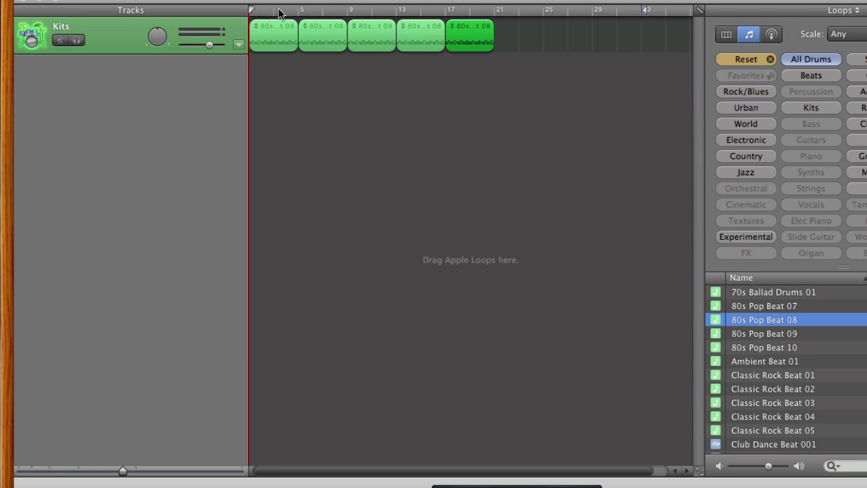
{"action": "key", "text": "space"}
{"action": "key", "text": "Return"}
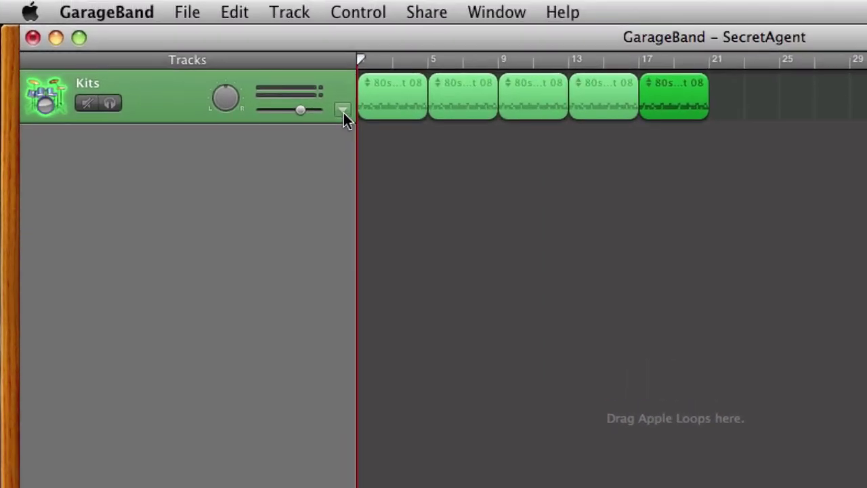
Step: Add Kits volume automation points: lowered start for a fade-in, about -18.5 dB at bar 21
{"action": "left_click", "coordinate": [238, 44]}
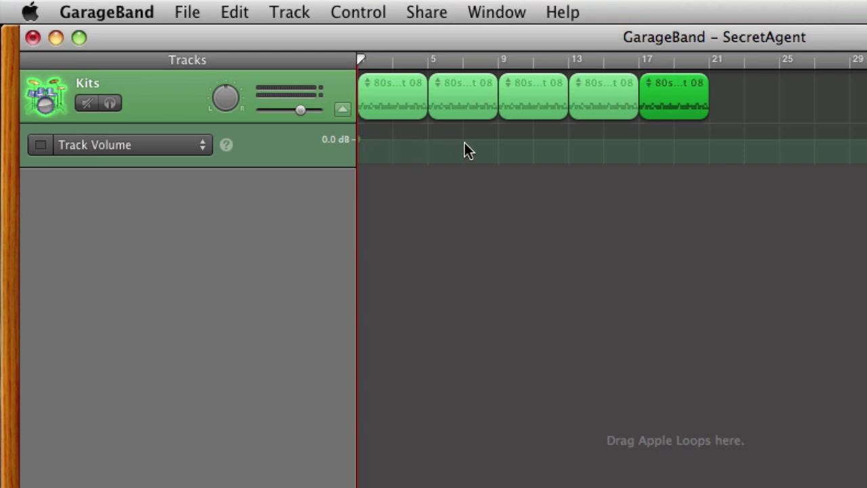
{"action": "left_click", "coordinate": [393, 139]}
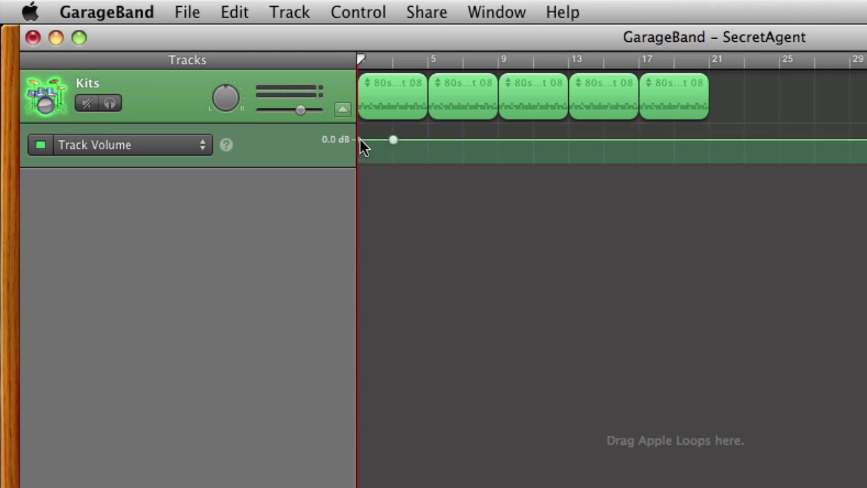
{"action": "left_click_drag", "start_coordinate": [360, 140], "coordinate": [359, 163]}
{"action": "left_click", "coordinate": [675, 140]}
{"action": "left_click_drag", "start_coordinate": [707, 140], "coordinate": [707, 163]}
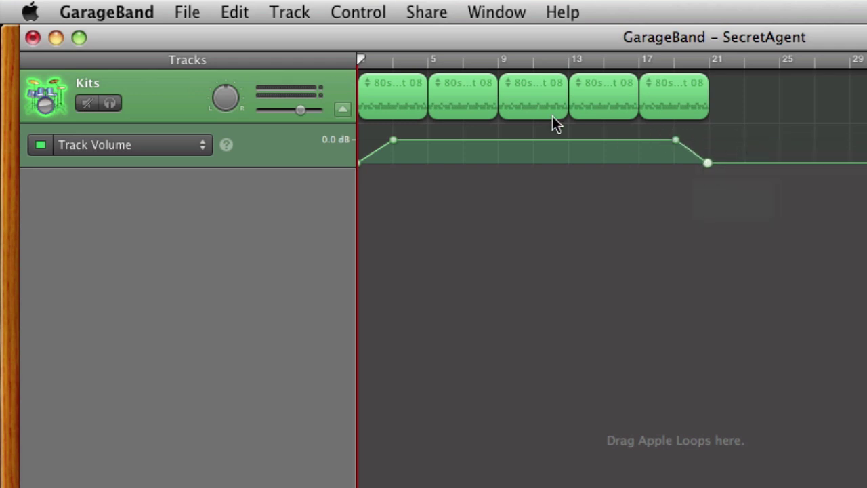
Step: Uncheck Control > Metronome and play the drum fade-in from the start
{"action": "left_click", "coordinate": [339, 12]}
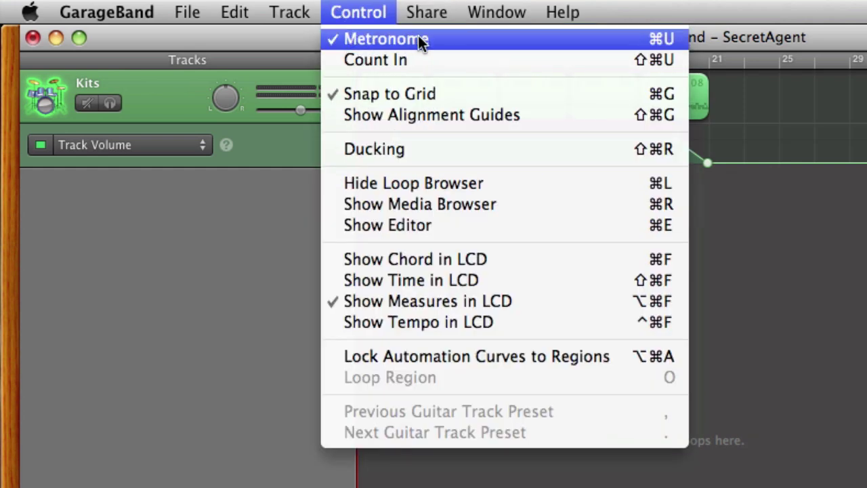
{"action": "left_click", "coordinate": [467, 40]}
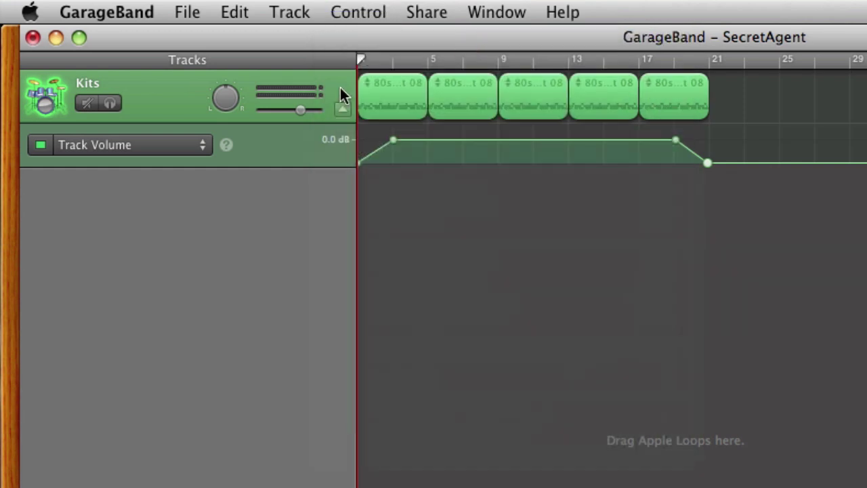
{"action": "key", "text": "super+l"}
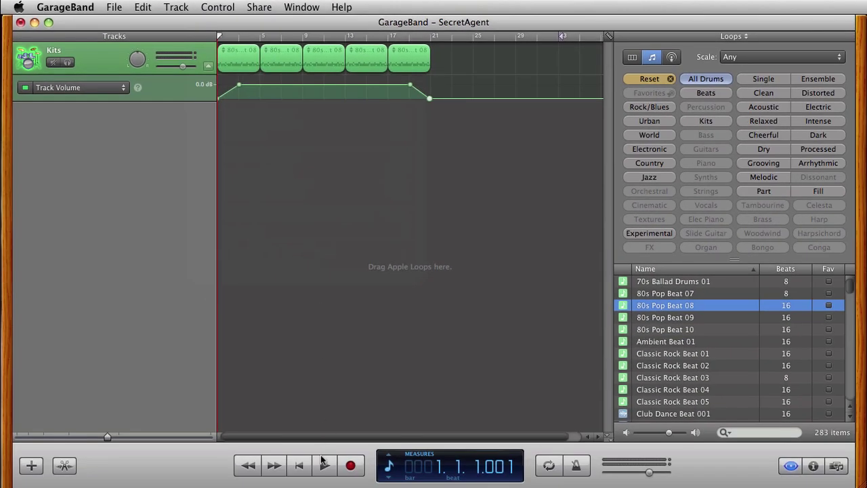
{"action": "left_click", "coordinate": [323, 462]}
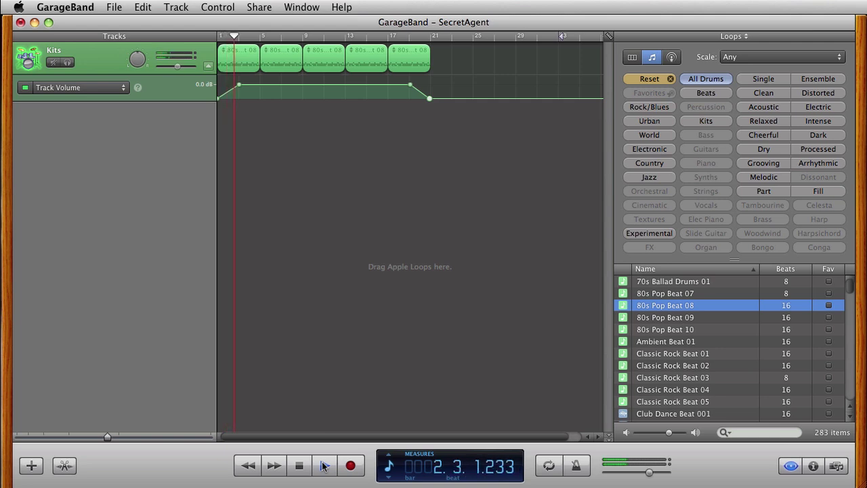
{"action": "left_click", "coordinate": [324, 466]}
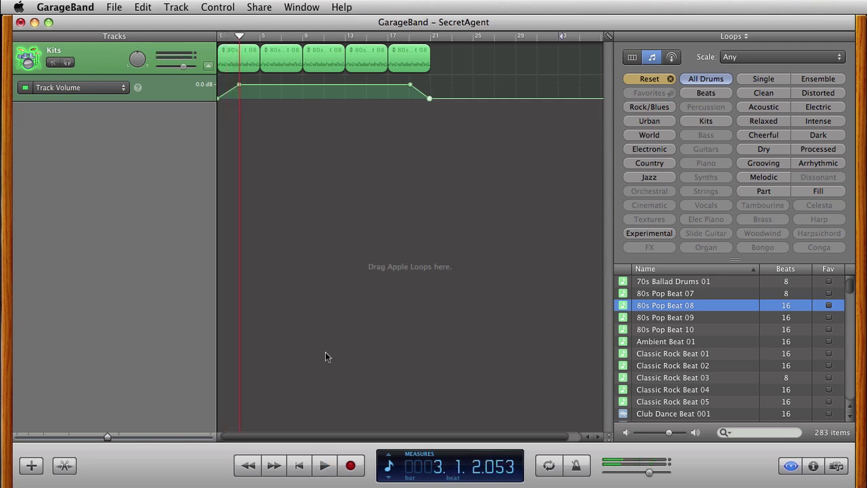
{"action": "left_click_drag", "start_coordinate": [390, 26], "coordinate": [389, 26]}
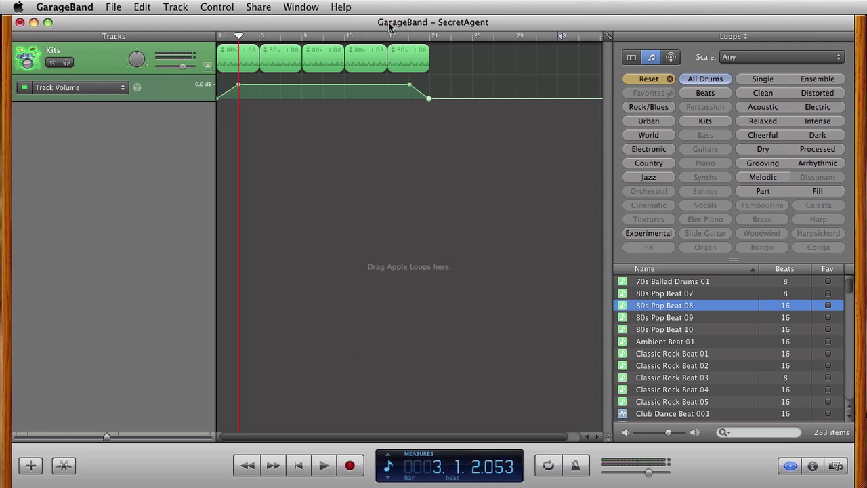
Step: Reset the loop filters and browse the Bass keyword loops
{"action": "left_click", "coordinate": [670, 80]}
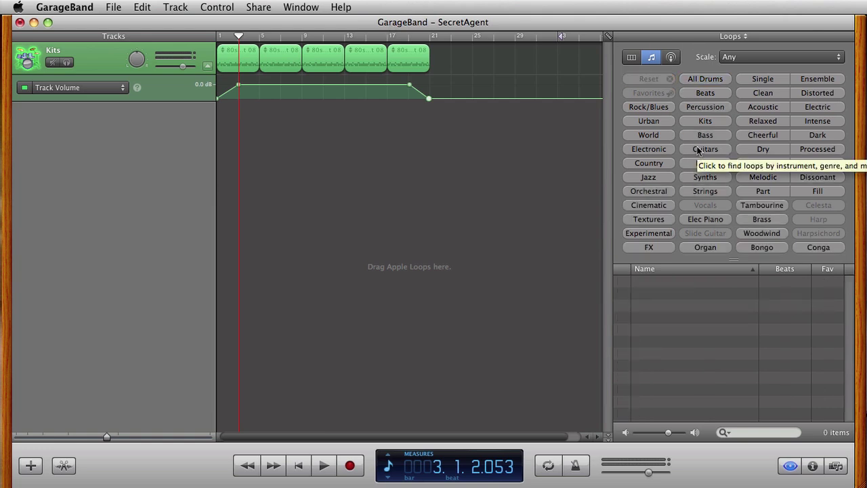
{"action": "left_click", "coordinate": [724, 137]}
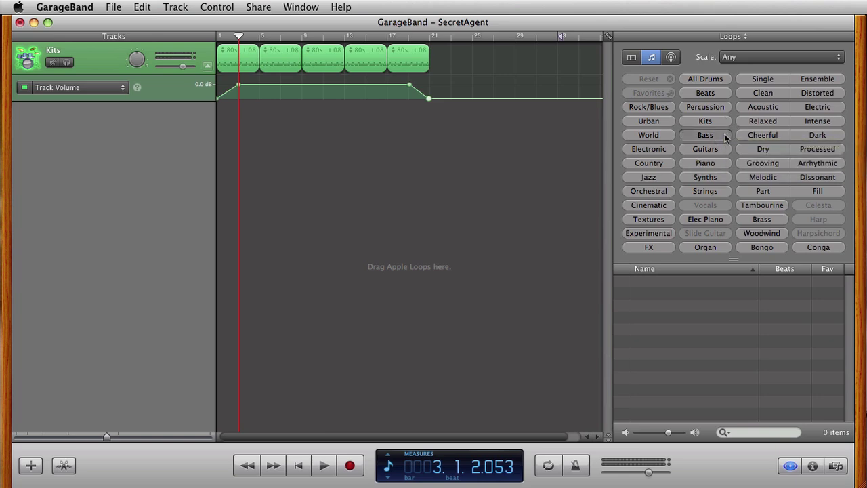
{"action": "scroll", "coordinate": [735, 312], "scroll_direction": "down", "scroll_amount": 10}
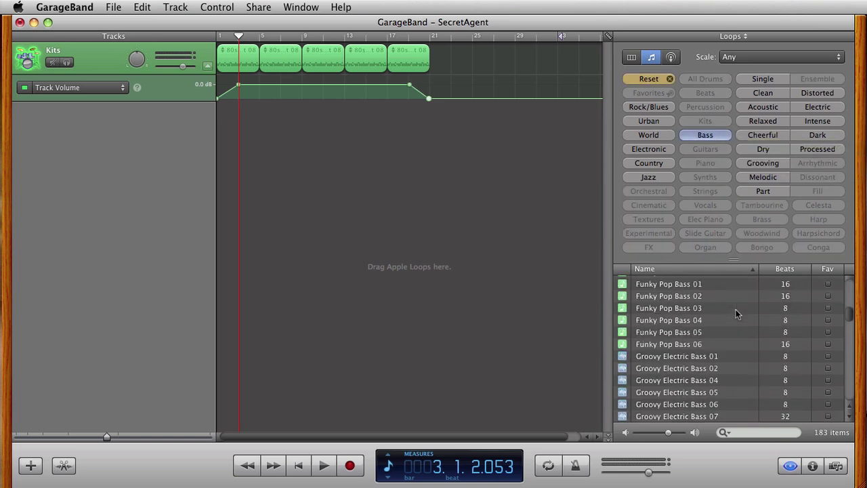
{"action": "scroll", "coordinate": [735, 311], "scroll_direction": "down", "scroll_amount": 15}
{"action": "scroll", "coordinate": [735, 311], "scroll_direction": "down", "scroll_amount": 10}
{"action": "scroll", "coordinate": [734, 311], "scroll_direction": "up", "scroll_amount": 3}
{"action": "scroll", "coordinate": [734, 311], "scroll_direction": "up", "scroll_amount": 5}
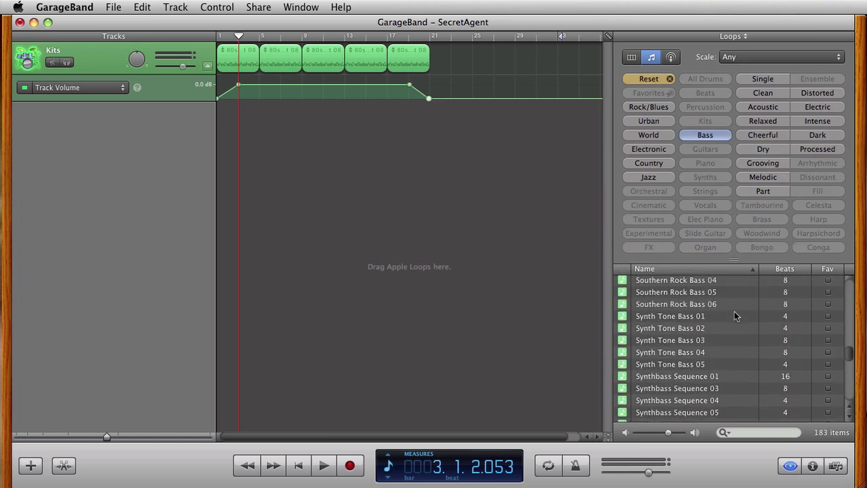
{"action": "scroll", "coordinate": [734, 311], "scroll_direction": "up", "scroll_amount": 4}
{"action": "scroll", "coordinate": [734, 312], "scroll_direction": "up", "scroll_amount": 1}
{"action": "scroll", "coordinate": [734, 312], "scroll_direction": "up", "scroll_amount": 2}
{"action": "scroll", "coordinate": [718, 312], "scroll_direction": "up", "scroll_amount": 3}
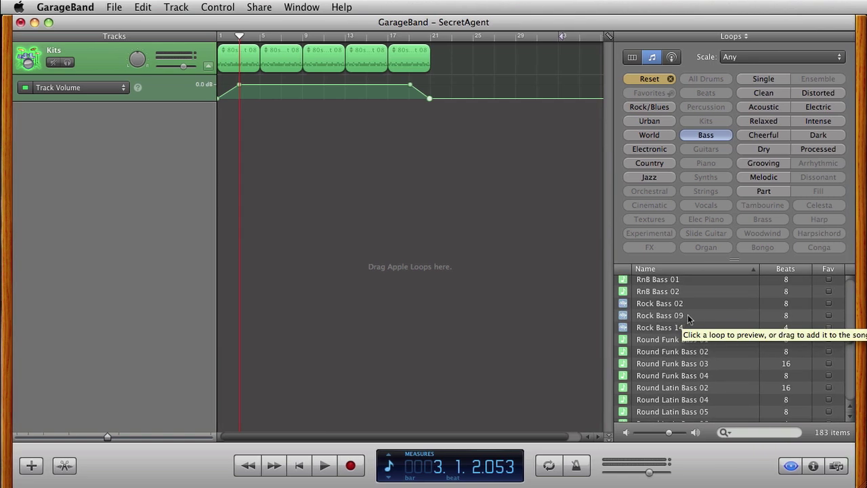
Step: Lay a run of Rock Bass 09 loops onto a new Elec Bass track
{"action": "left_click_drag", "start_coordinate": [687, 314], "coordinate": [259, 122]}
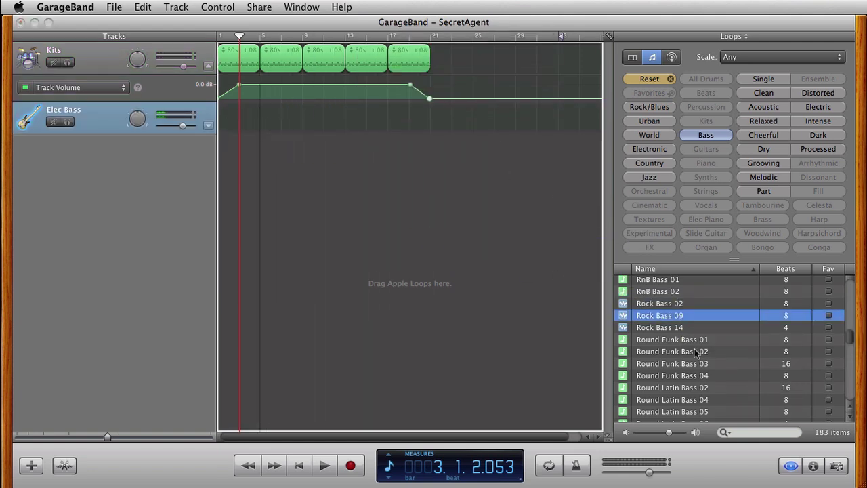
{"action": "left_click_drag", "start_coordinate": [553, 270], "coordinate": [267, 121]}
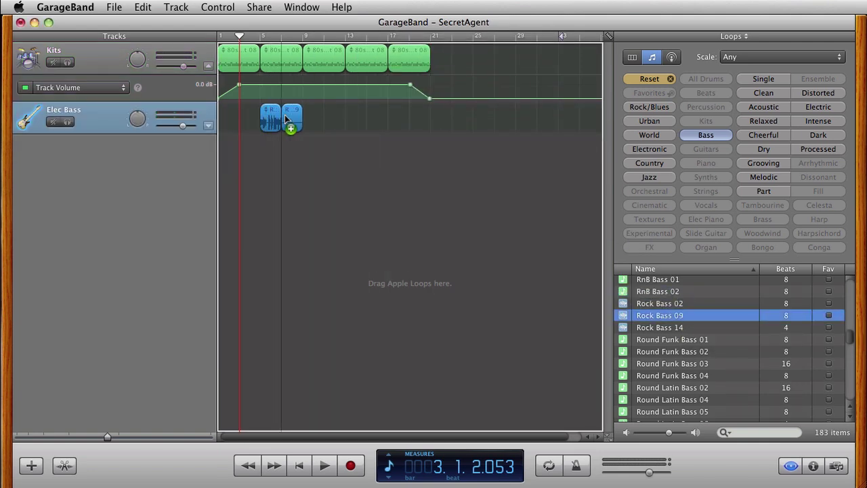
{"action": "left_click_drag", "start_coordinate": [284, 119], "coordinate": [290, 122]}
{"action": "left_click_drag", "start_coordinate": [674, 316], "coordinate": [306, 126]}
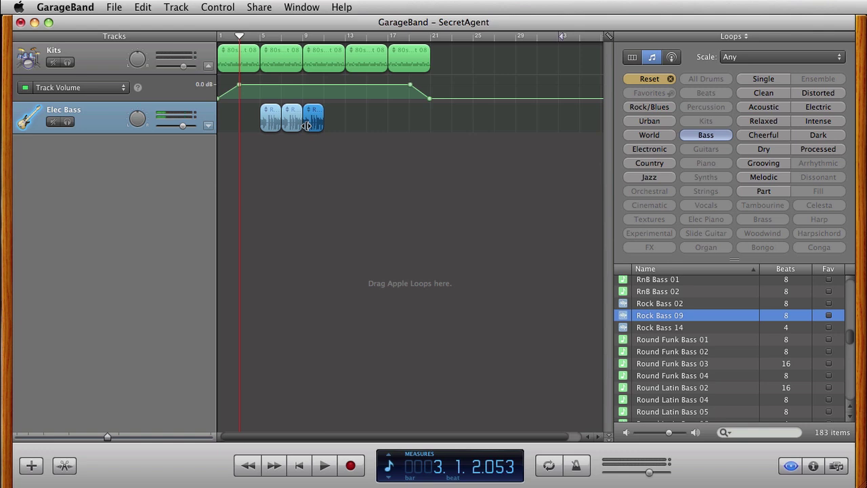
{"action": "left_click_drag", "start_coordinate": [851, 340], "coordinate": [852, 328]}
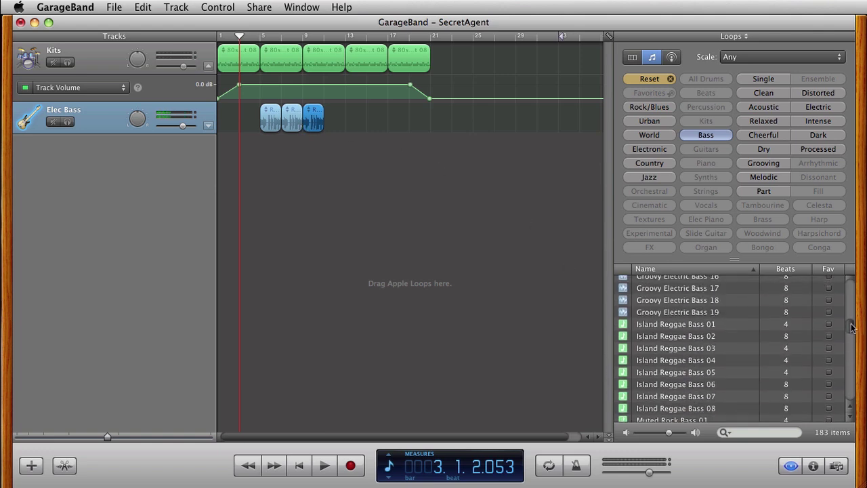
{"action": "scroll", "coordinate": [696, 347], "scroll_direction": "up", "scroll_amount": 10}
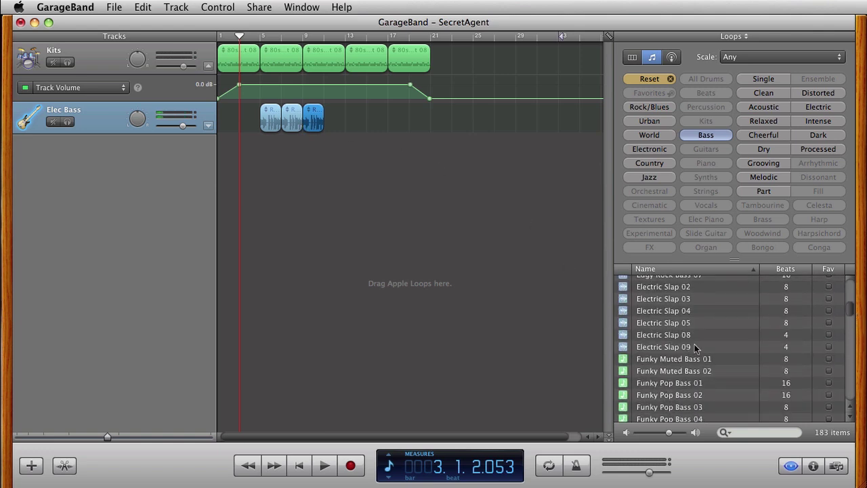
Step: Append several Electric Slap 09 loops after the Rock Bass loops
{"action": "left_click_drag", "start_coordinate": [683, 349], "coordinate": [330, 126]}
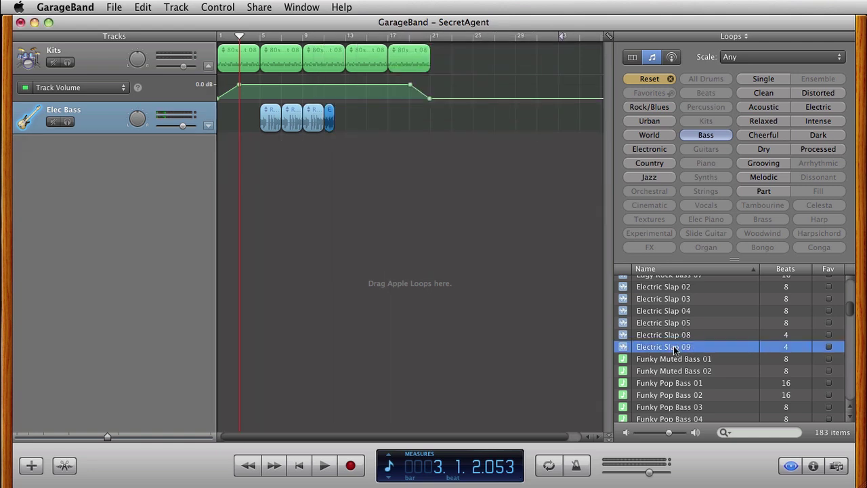
{"action": "left_click_drag", "start_coordinate": [674, 349], "coordinate": [342, 125]}
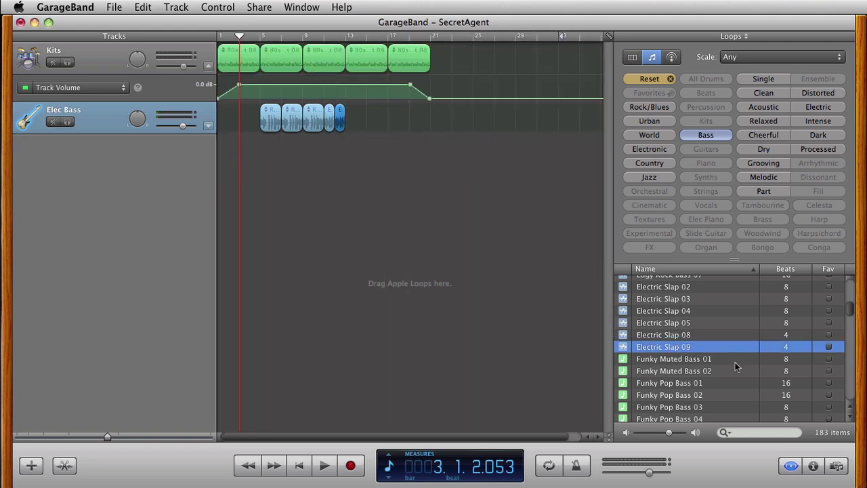
{"action": "left_click_drag", "start_coordinate": [676, 353], "coordinate": [346, 126]}
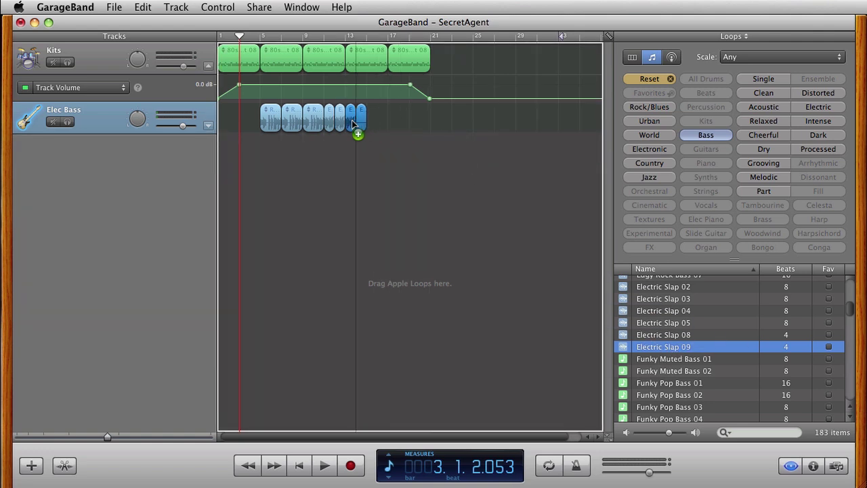
{"action": "left_click_drag", "start_coordinate": [663, 352], "coordinate": [352, 119]}
{"action": "left_click_drag", "start_coordinate": [495, 226], "coordinate": [364, 127]}
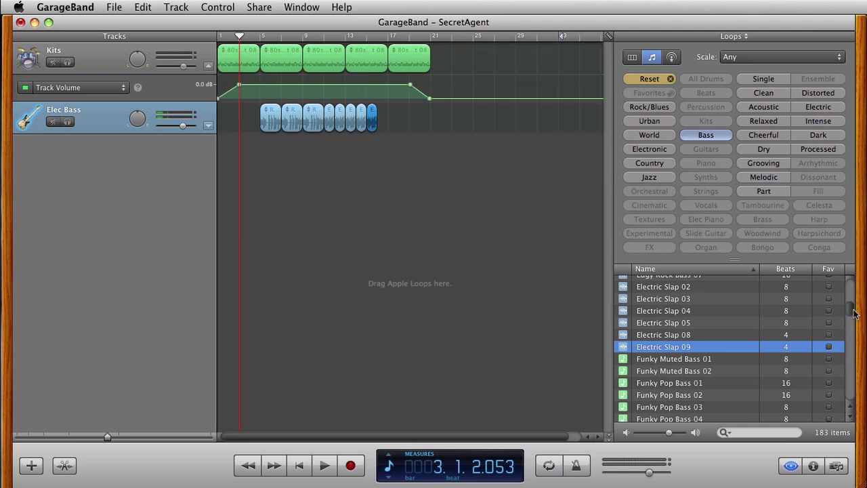
{"action": "left_click_drag", "start_coordinate": [852, 314], "coordinate": [847, 339]}
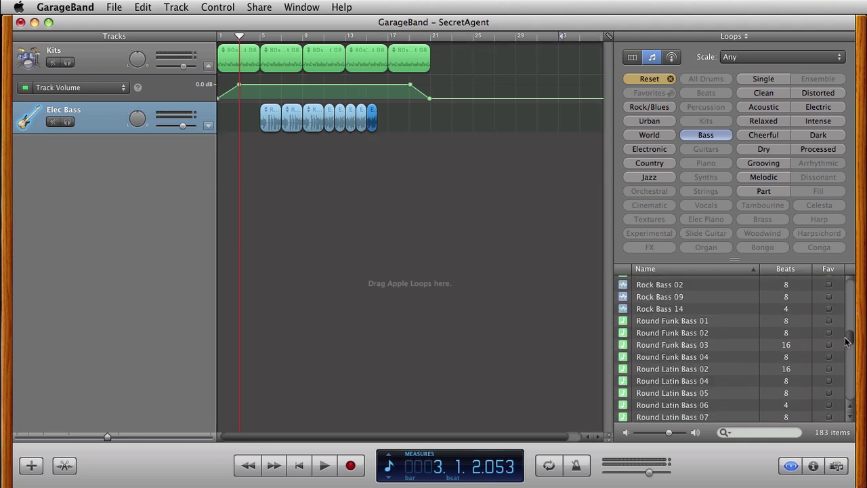
Step: Finish the bass line with more Rock Bass 09 loops after the slap loops
{"action": "left_click_drag", "start_coordinate": [674, 337], "coordinate": [380, 126]}
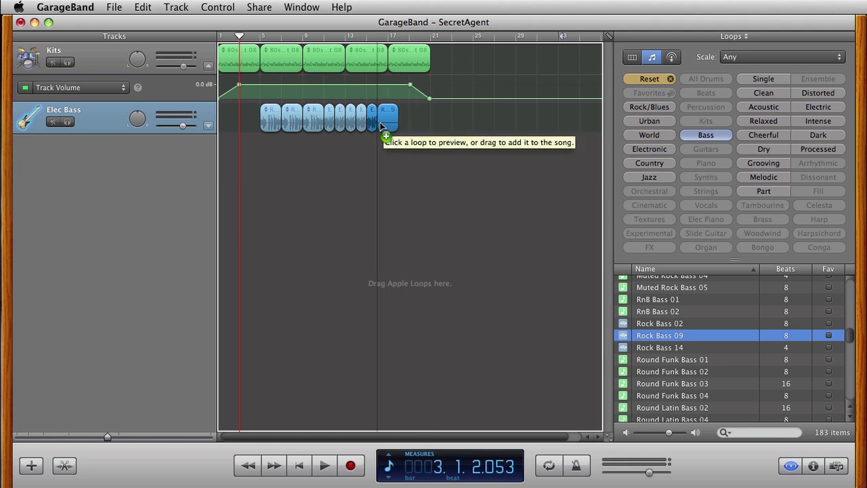
{"action": "left_click_drag", "start_coordinate": [380, 125], "coordinate": [381, 126]}
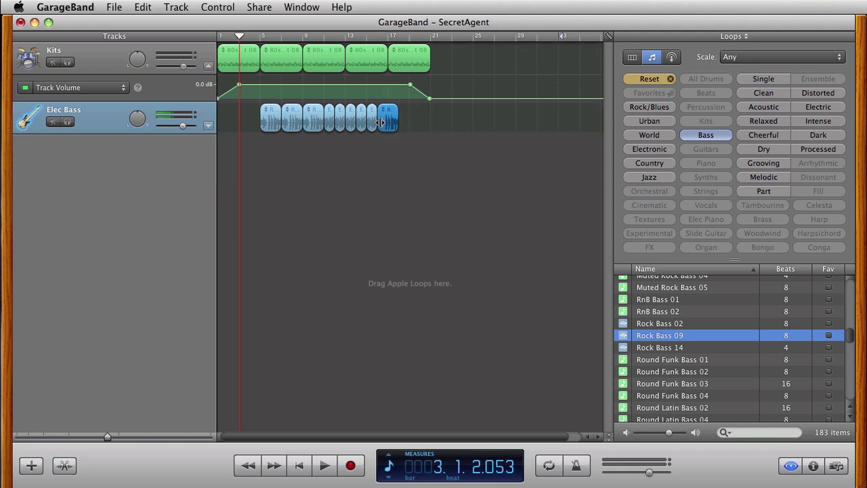
{"action": "left_click_drag", "start_coordinate": [673, 336], "coordinate": [395, 125]}
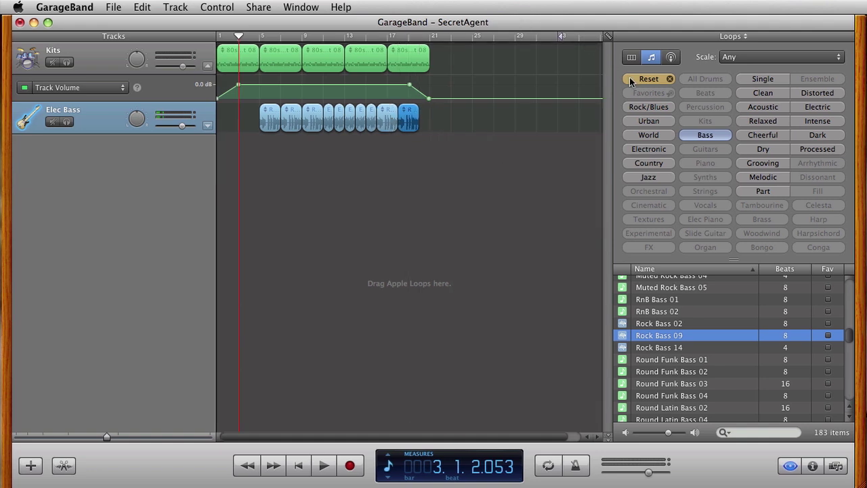
Step: Filter to Rock/Blues loops and drop Secret Agent Guitar 03 as a new guitar track
{"action": "left_click", "coordinate": [670, 78]}
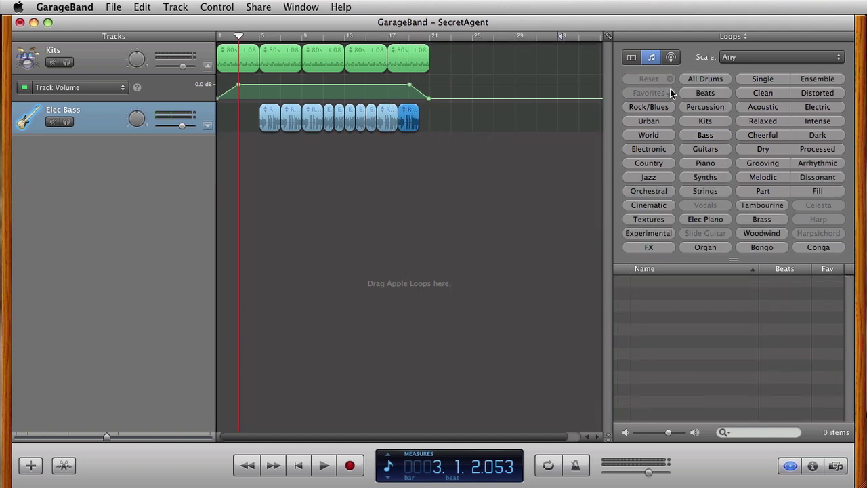
{"action": "left_click", "coordinate": [665, 107]}
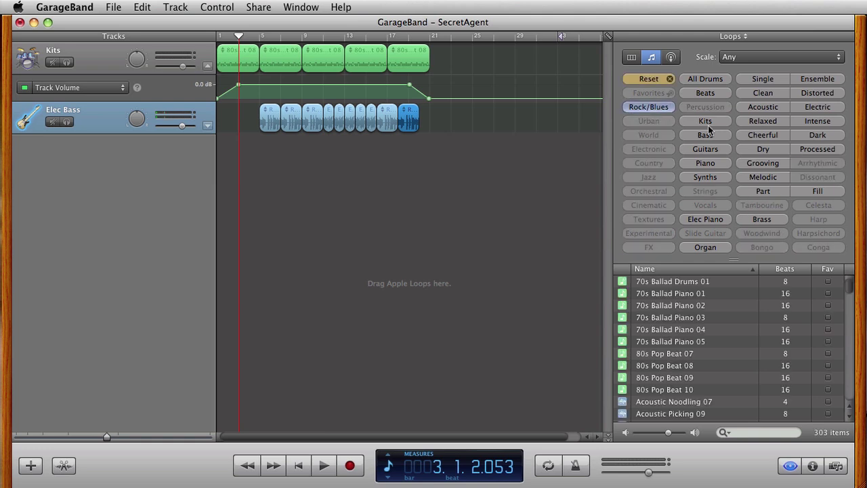
{"action": "mouse_move", "coordinate": [852, 287]}
{"action": "left_mouse_down"}
{"action": "mouse_move", "coordinate": [839, 378]}
{"action": "mouse_move", "coordinate": [837, 370]}
{"action": "left_mouse_up"}
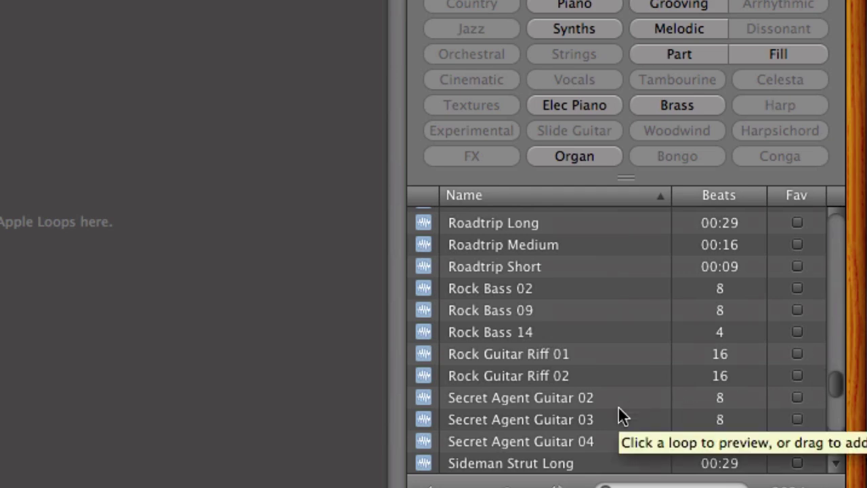
{"action": "left_click_drag", "start_coordinate": [591, 420], "coordinate": [302, 142]}
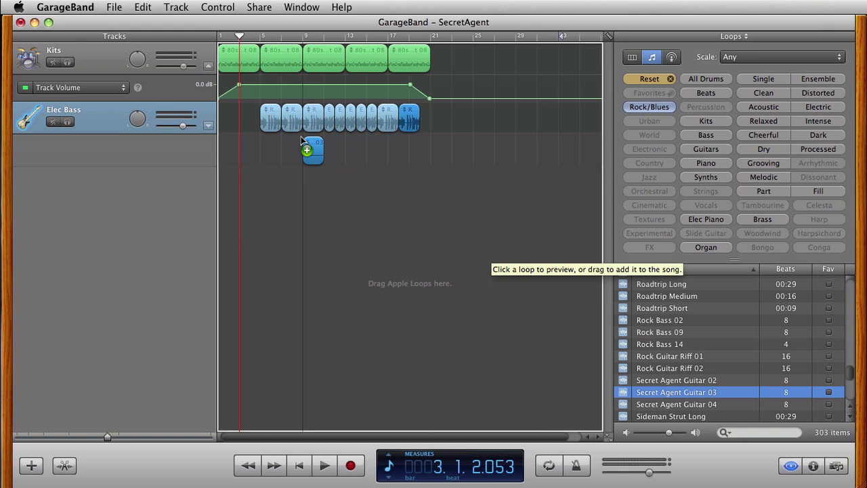
{"action": "left_click_drag", "start_coordinate": [303, 142], "coordinate": [302, 142]}
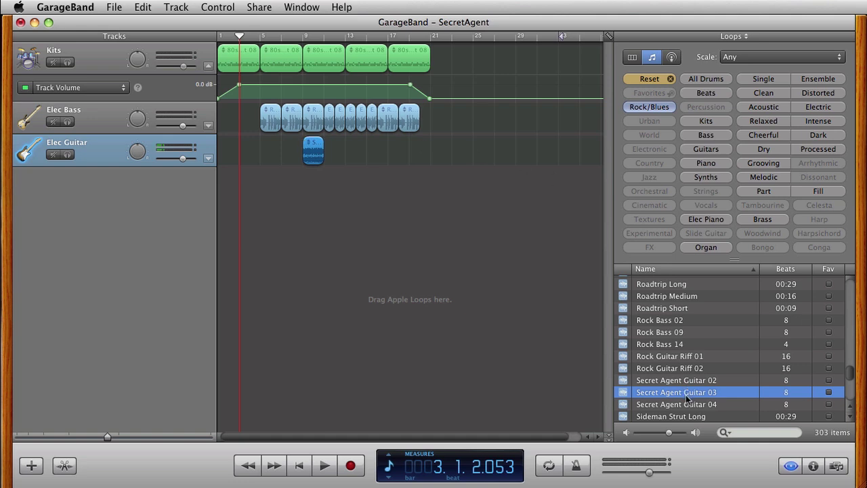
Step: Add another Secret Agent Guitar 03 near bar 13 and Secret Agent Guitar 04 near bar 19
{"action": "left_click_drag", "start_coordinate": [685, 395], "coordinate": [347, 162]}
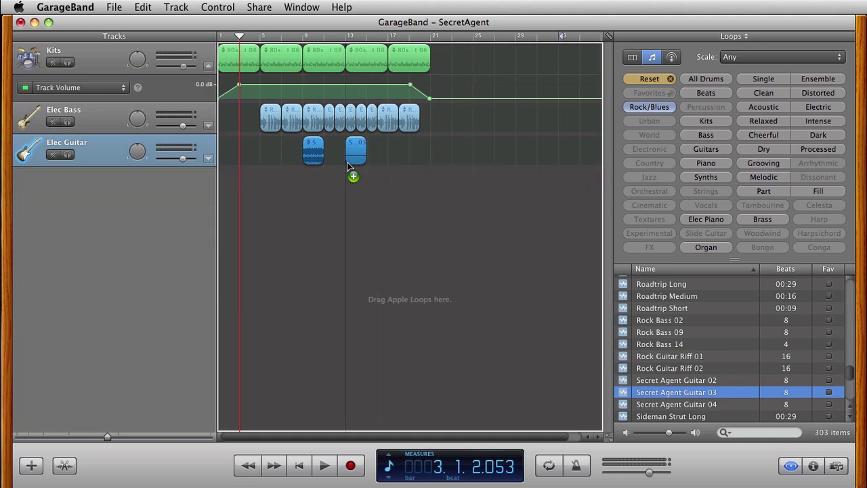
{"action": "left_click_drag", "start_coordinate": [347, 162], "coordinate": [348, 162]}
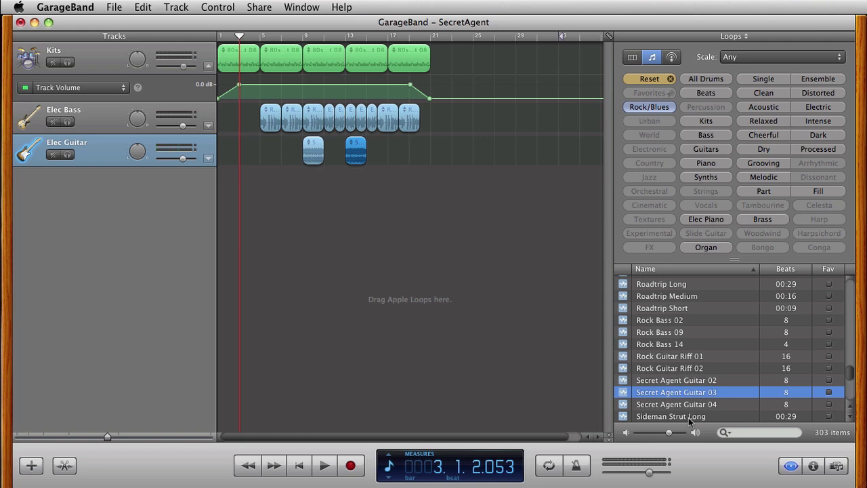
{"action": "mouse_move", "coordinate": [692, 404]}
{"action": "left_mouse_down"}
{"action": "mouse_move", "coordinate": [398, 115]}
{"action": "mouse_move", "coordinate": [409, 142]}
{"action": "left_mouse_up"}
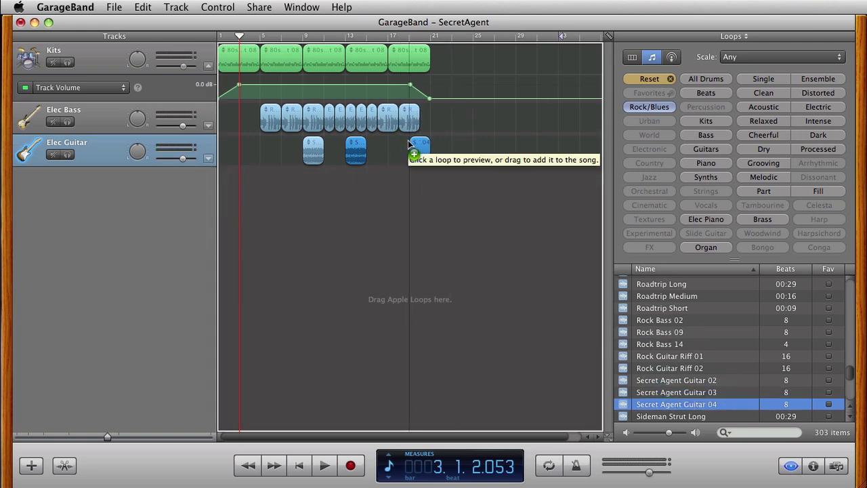
{"action": "left_click_drag", "start_coordinate": [409, 143], "coordinate": [409, 142]}
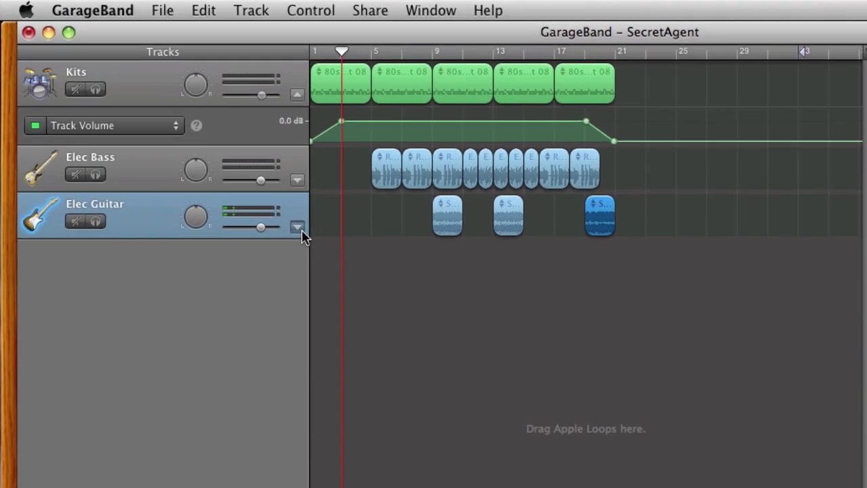
Step: Enable Elec Guitar track volume automation and drag the point near bar 21 down to -144 dB
{"action": "left_click", "coordinate": [210, 160]}
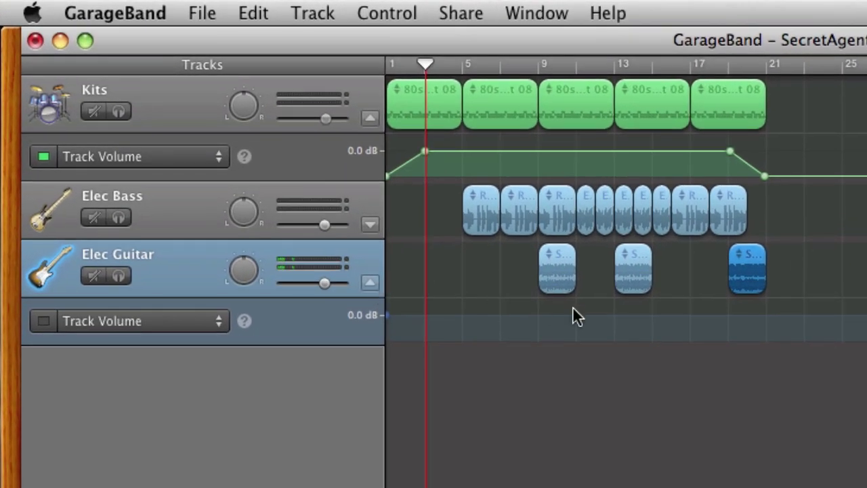
{"action": "left_click", "coordinate": [751, 316]}
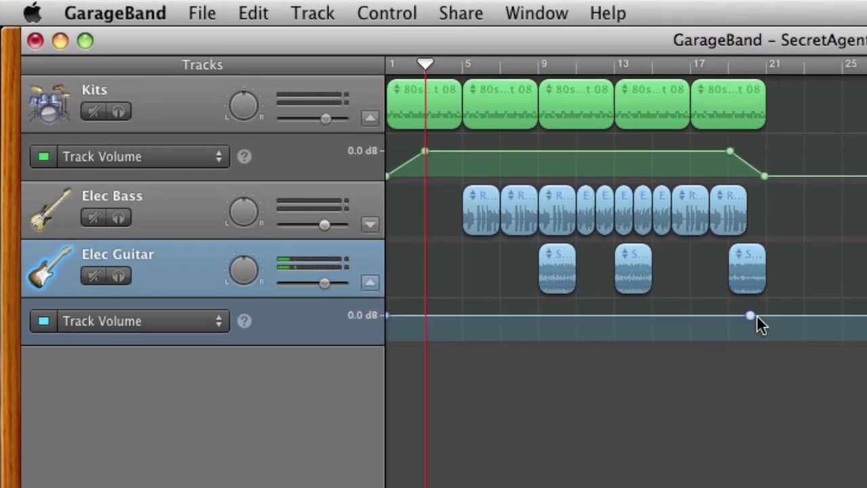
{"action": "left_click_drag", "start_coordinate": [763, 315], "coordinate": [763, 338]}
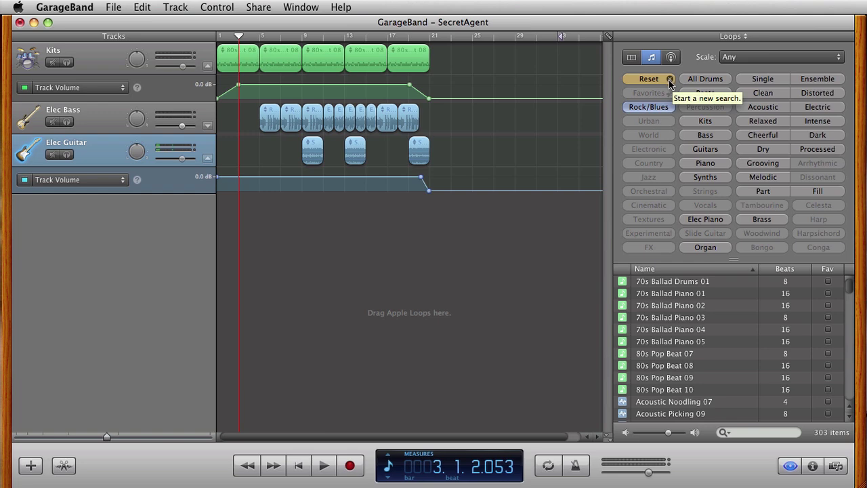
Step: Clear the Rock/Blues loop filter and show Percussion loops down to Shaker 01
{"action": "left_click", "coordinate": [669, 80]}
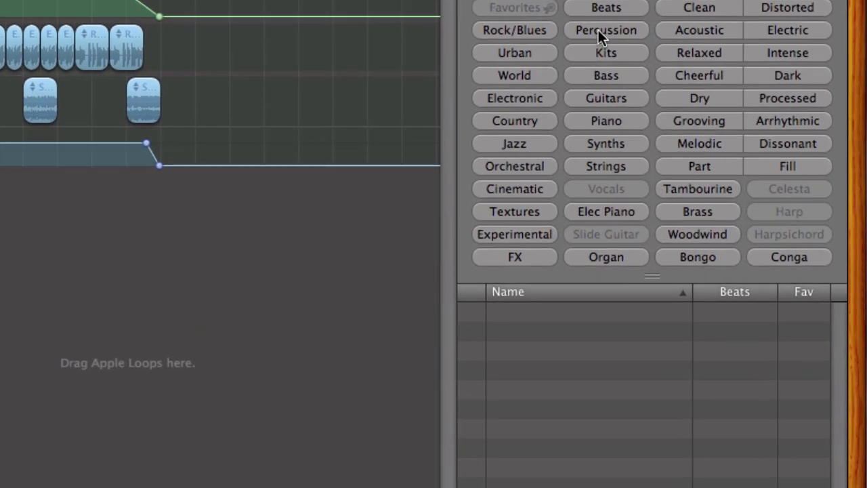
{"action": "left_click", "coordinate": [598, 30]}
{"action": "left_click_drag", "start_coordinate": [840, 330], "coordinate": [840, 407]}
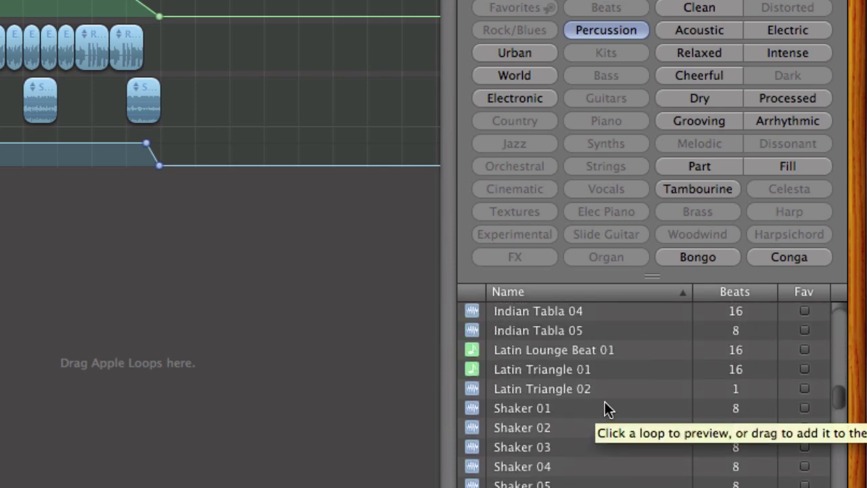
Step: Place Shaker 01 loops on a new Shaker track at bars 5, 9, 17 and 21
{"action": "mouse_move", "coordinate": [604, 408]}
{"action": "left_mouse_down"}
{"action": "mouse_move", "coordinate": [305, 234]}
{"action": "mouse_move", "coordinate": [288, 236]}
{"action": "left_mouse_up"}
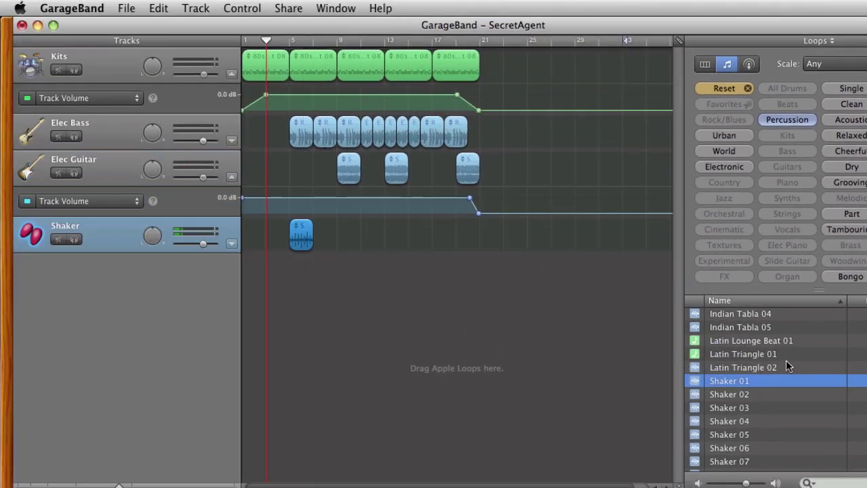
{"action": "mouse_move", "coordinate": [745, 380]}
{"action": "left_mouse_down"}
{"action": "mouse_move", "coordinate": [351, 241]}
{"action": "mouse_move", "coordinate": [340, 245]}
{"action": "left_mouse_up"}
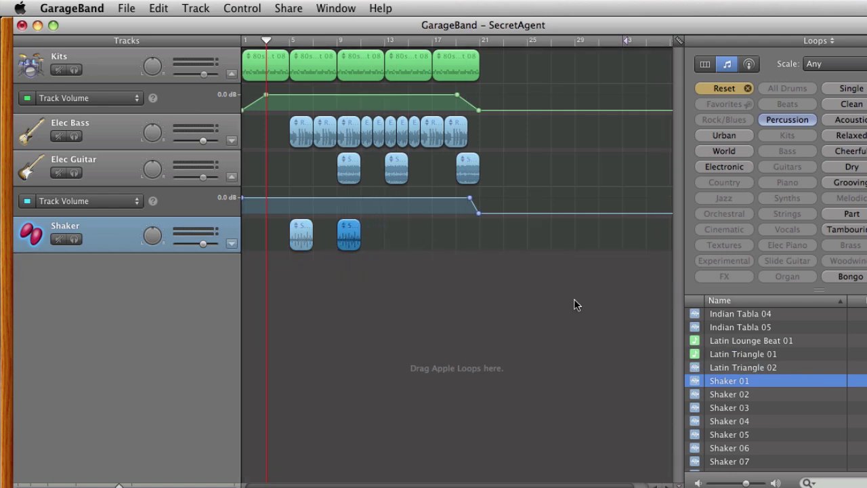
{"action": "scroll", "coordinate": [799, 441], "scroll_direction": "down", "scroll_amount": 3}
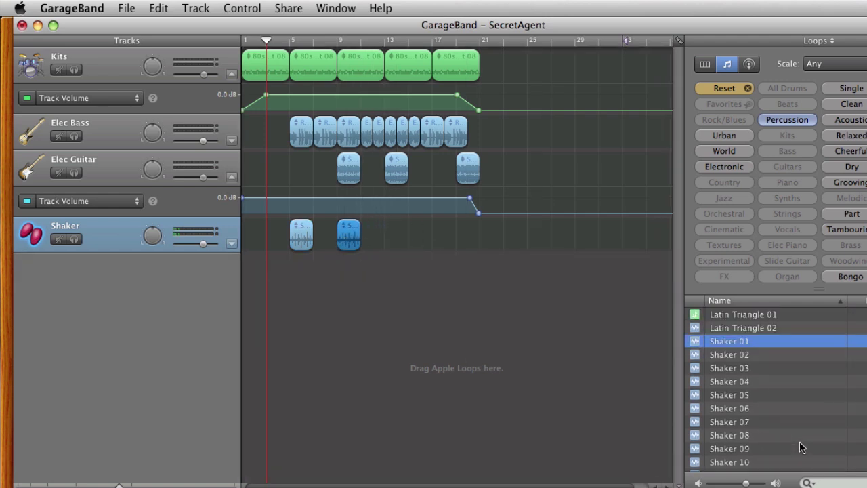
{"action": "left_click_drag", "start_coordinate": [745, 341], "coordinate": [434, 243]}
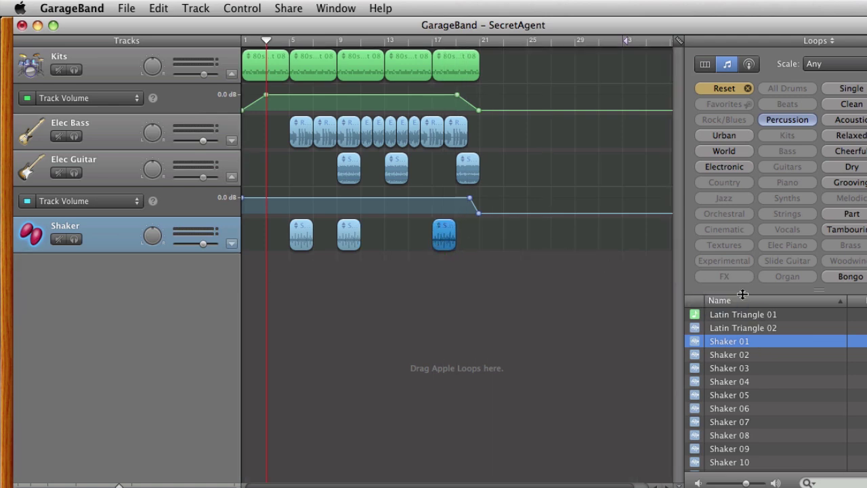
{"action": "left_click_drag", "start_coordinate": [745, 340], "coordinate": [481, 234]}
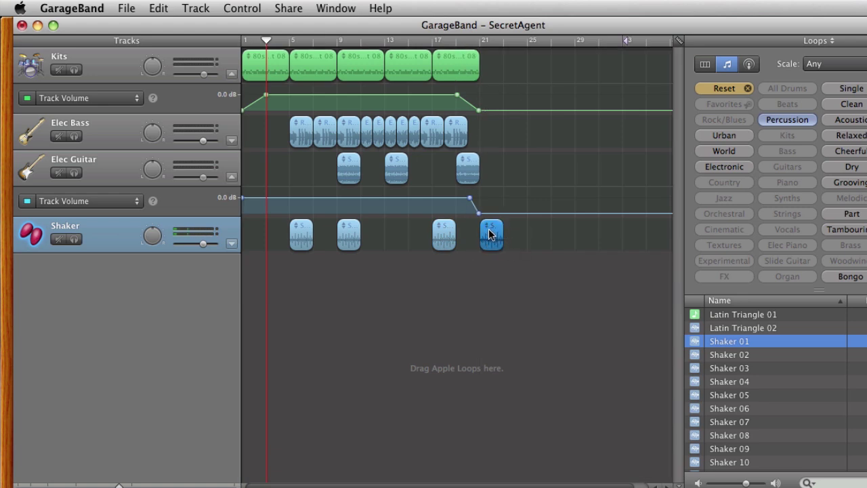
Step: Select the Shaker loop at bar 21 and delete it
{"action": "left_click", "coordinate": [450, 238]}
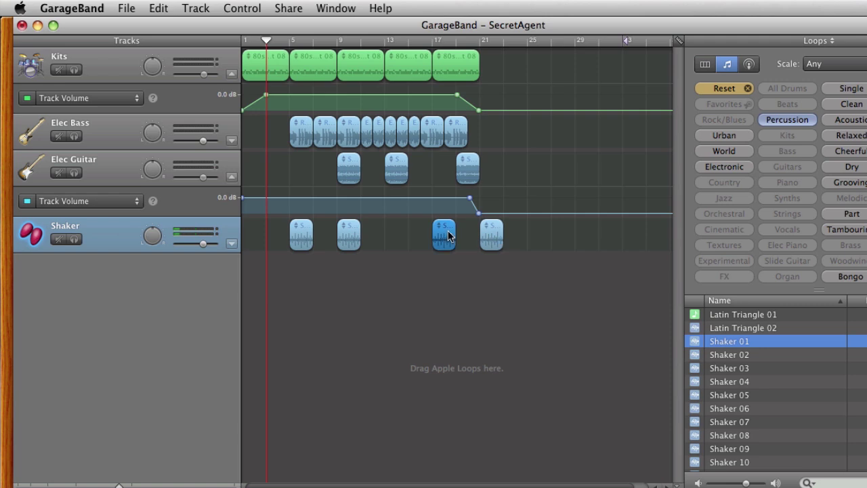
{"action": "left_click", "coordinate": [492, 241]}
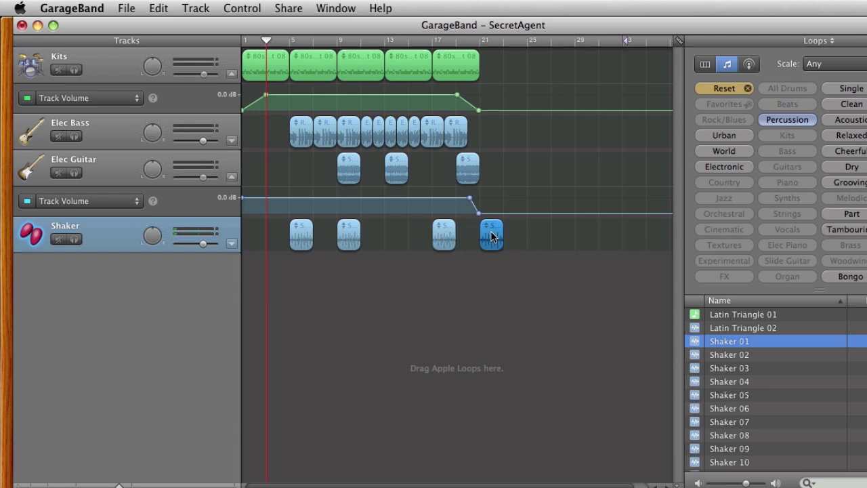
{"action": "key", "text": "Delete"}
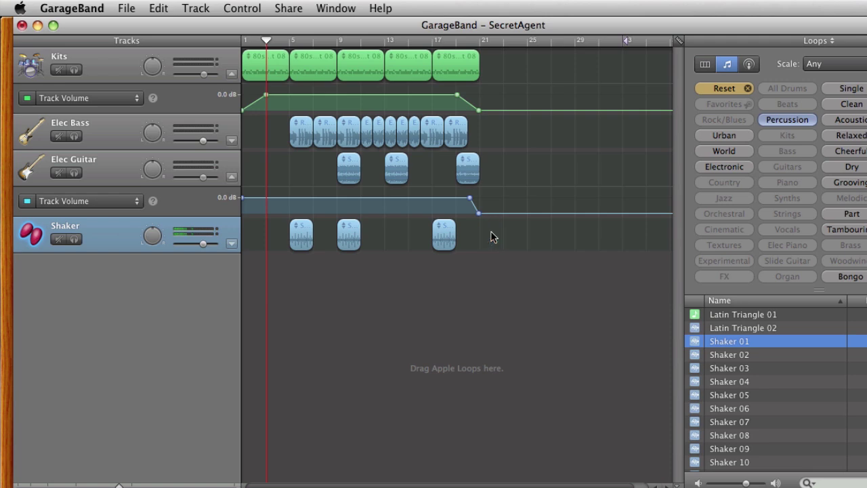
Step: Undo that deletion, then delete the bar-21 Shaker loop again from the Edit menu
{"action": "left_click", "coordinate": [159, 8]}
{"action": "left_click", "coordinate": [165, 25]}
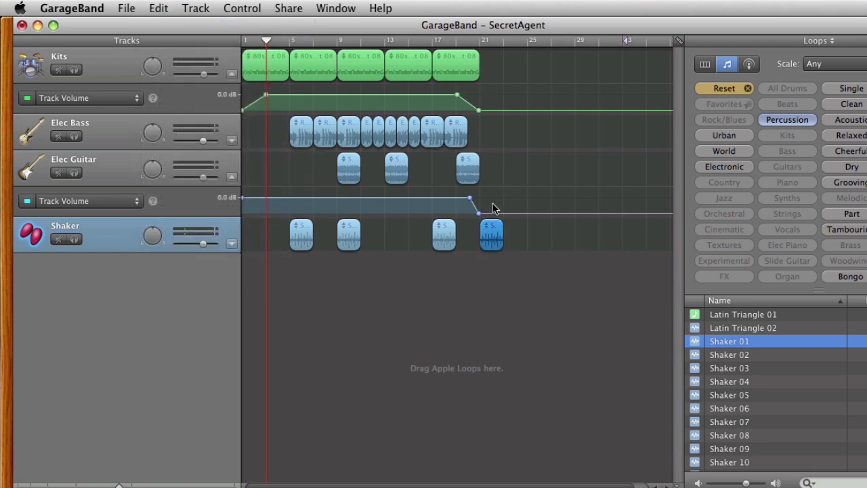
{"action": "left_click", "coordinate": [158, 8]}
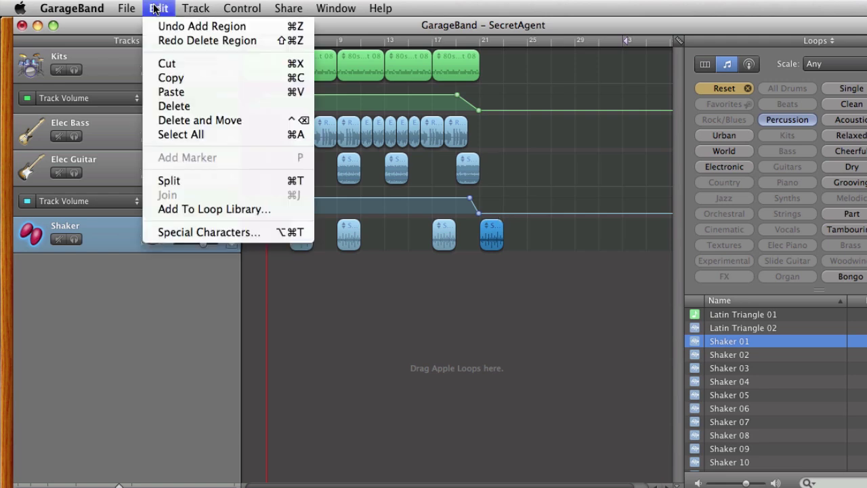
{"action": "left_click", "coordinate": [190, 107]}
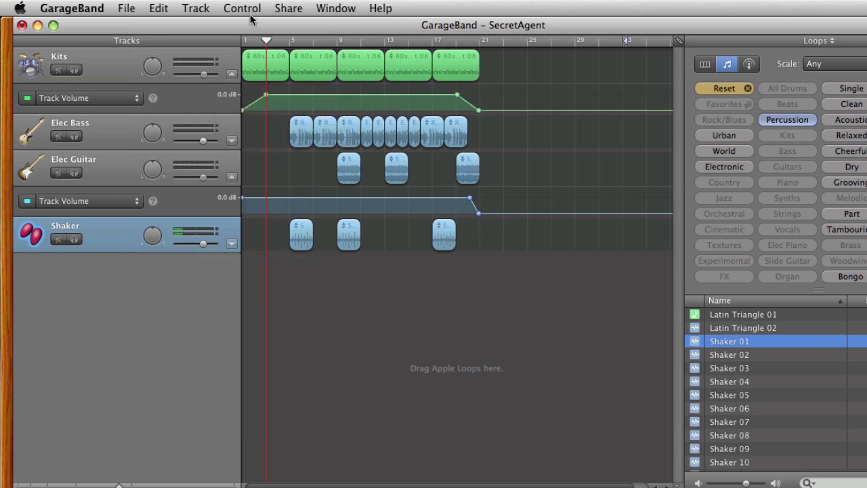
{"action": "left_click", "coordinate": [168, 9]}
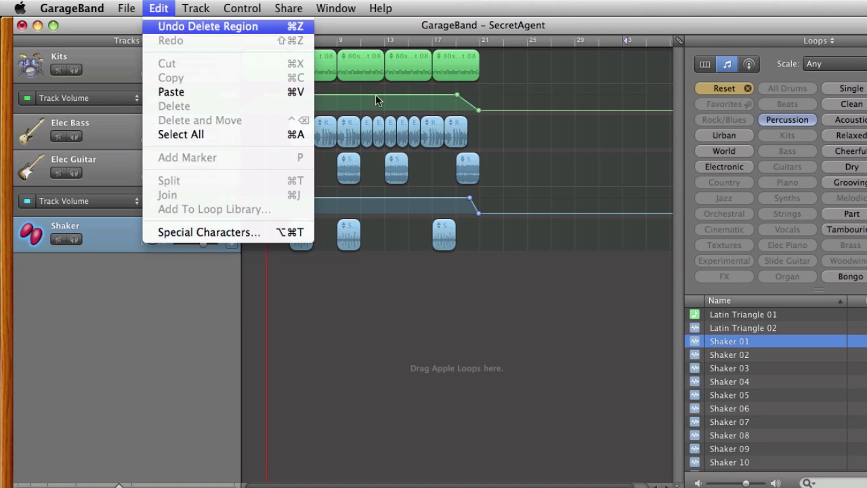
{"action": "left_click", "coordinate": [502, 238]}
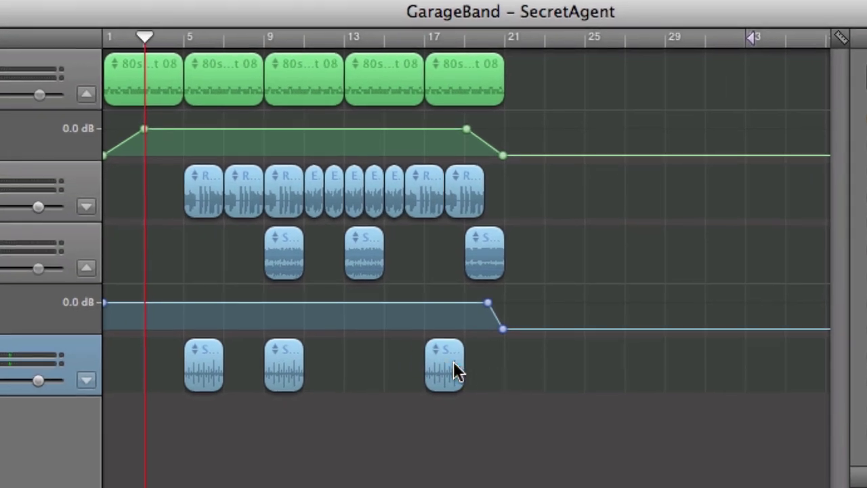
{"action": "left_click", "coordinate": [448, 234]}
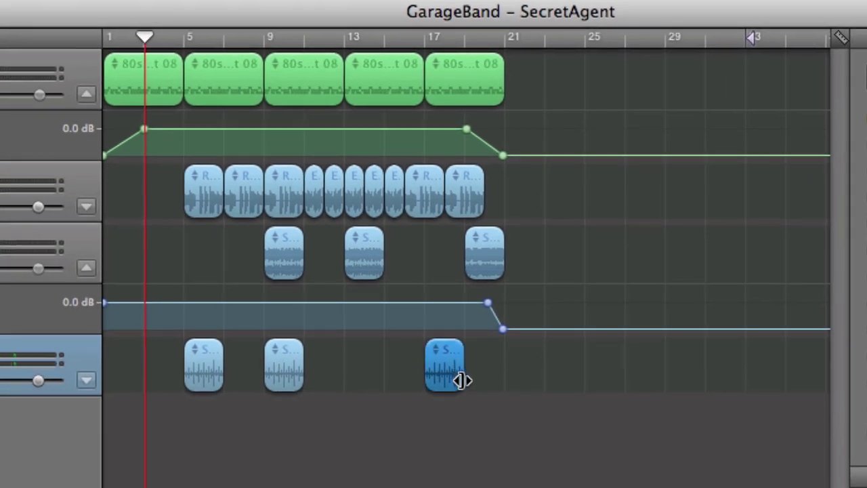
{"action": "mouse_move", "coordinate": [461, 381]}
{"action": "left_mouse_down"}
{"action": "mouse_move", "coordinate": [447, 381]}
{"action": "mouse_move", "coordinate": [456, 380]}
{"action": "left_mouse_up"}
{"action": "mouse_move", "coordinate": [468, 351]}
{"action": "left_mouse_down"}
{"action": "mouse_move", "coordinate": [515, 352]}
{"action": "mouse_move", "coordinate": [464, 350]}
{"action": "left_mouse_up"}
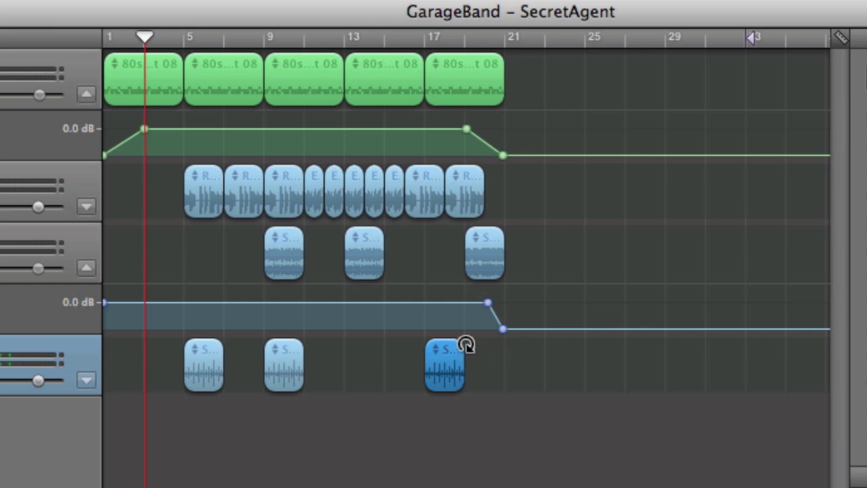
{"action": "mouse_move", "coordinate": [467, 347]}
{"action": "left_mouse_down"}
{"action": "mouse_move", "coordinate": [513, 340]}
{"action": "mouse_move", "coordinate": [464, 339]}
{"action": "left_mouse_up"}
{"action": "left_click", "coordinate": [562, 376]}
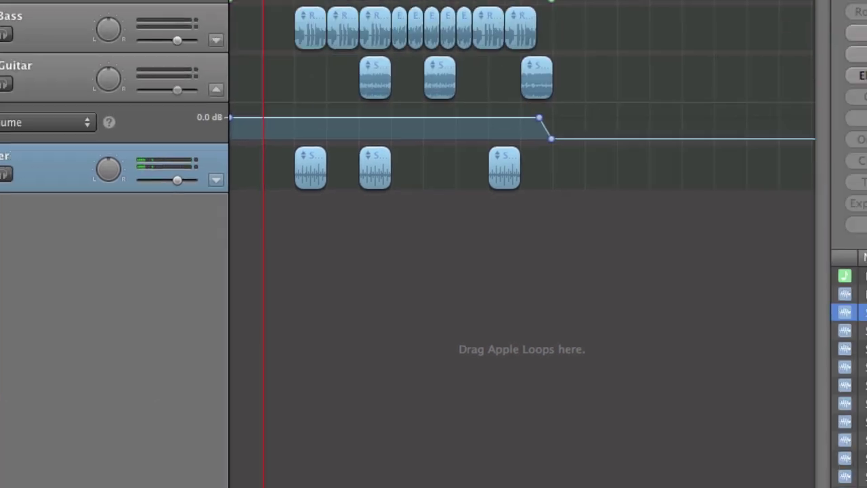
Step: Create a new Real Instrument track, which appears as No Effects below Shaker
{"action": "left_click", "coordinate": [55, 433]}
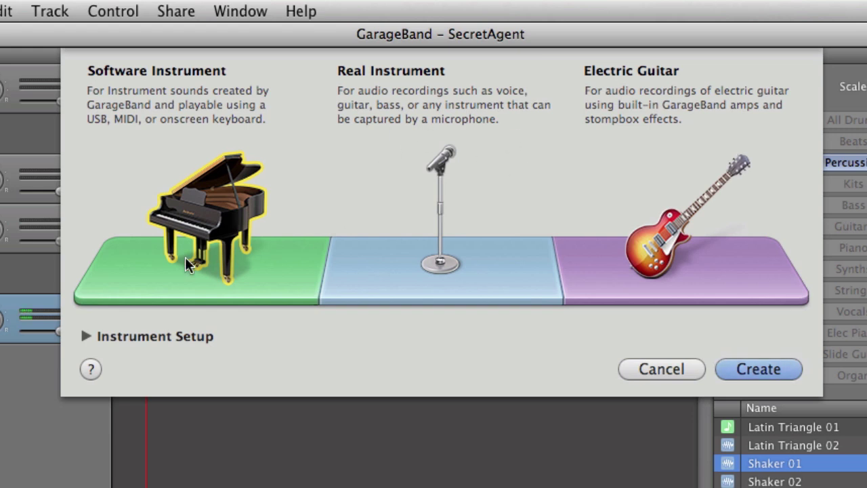
{"action": "left_click", "coordinate": [446, 165]}
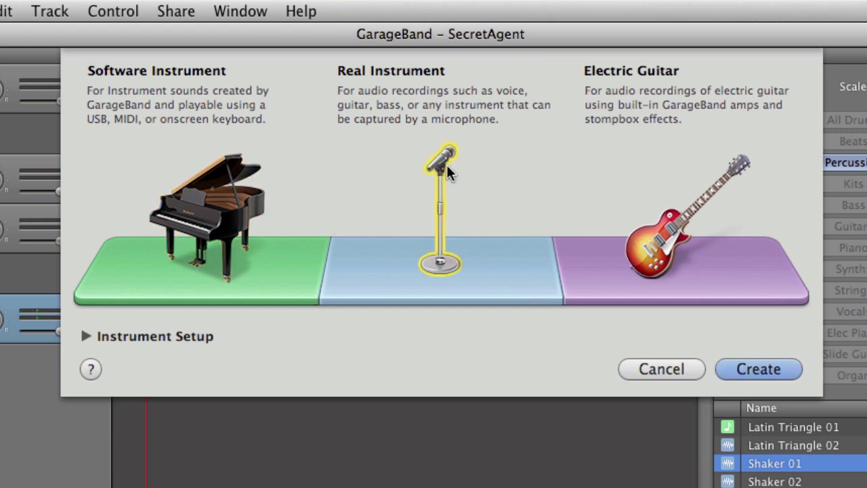
{"action": "left_click", "coordinate": [783, 368]}
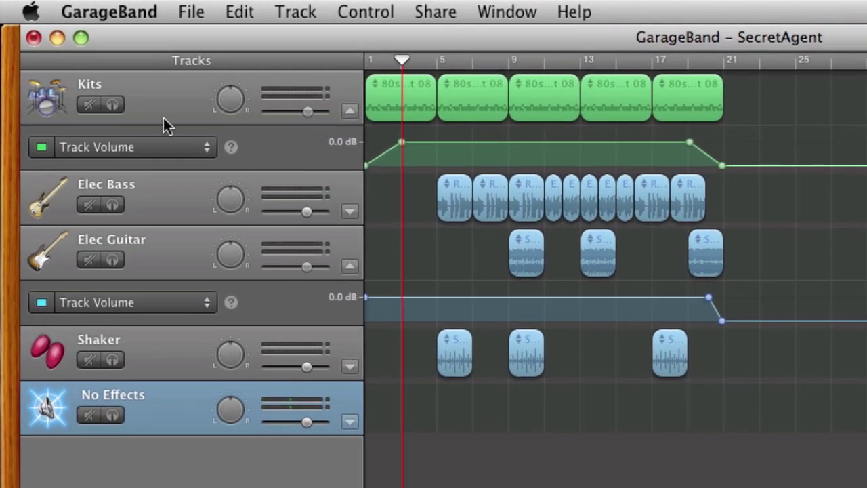
Step: Mute the Kits, Elec Bass, Elec Guitar and Shaker tracks
{"action": "left_click", "coordinate": [90, 107]}
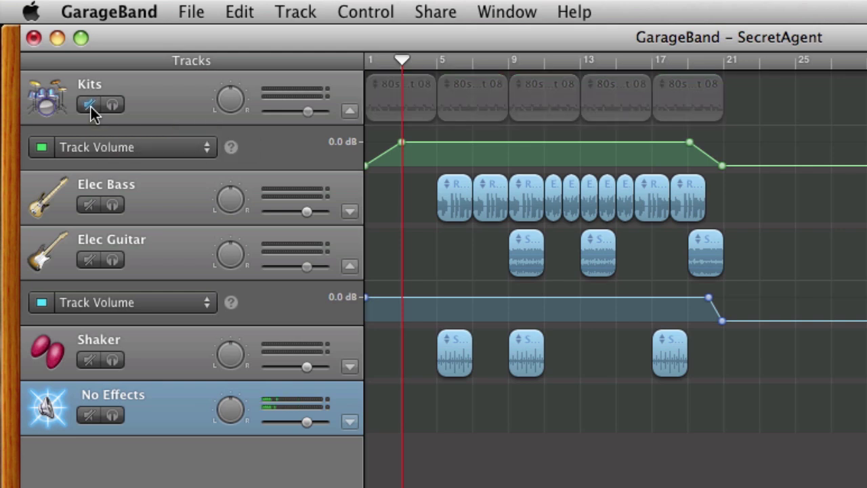
{"action": "left_click", "coordinate": [92, 207]}
{"action": "left_click", "coordinate": [89, 256]}
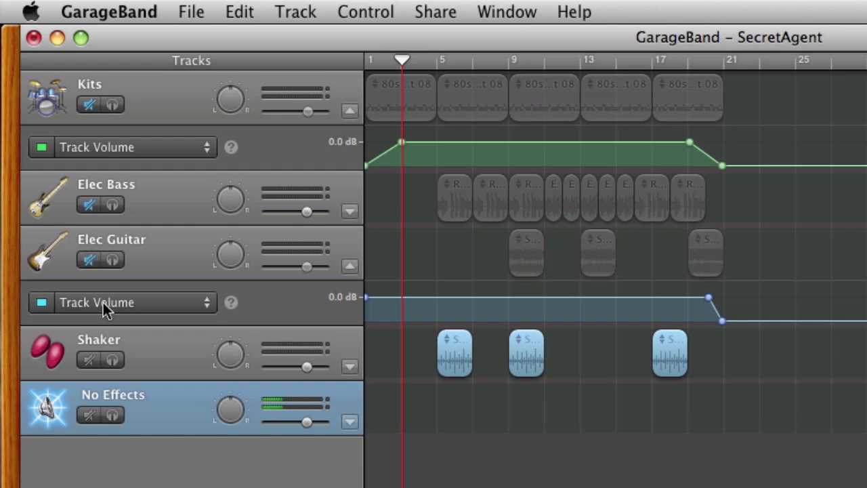
{"action": "left_click", "coordinate": [90, 360]}
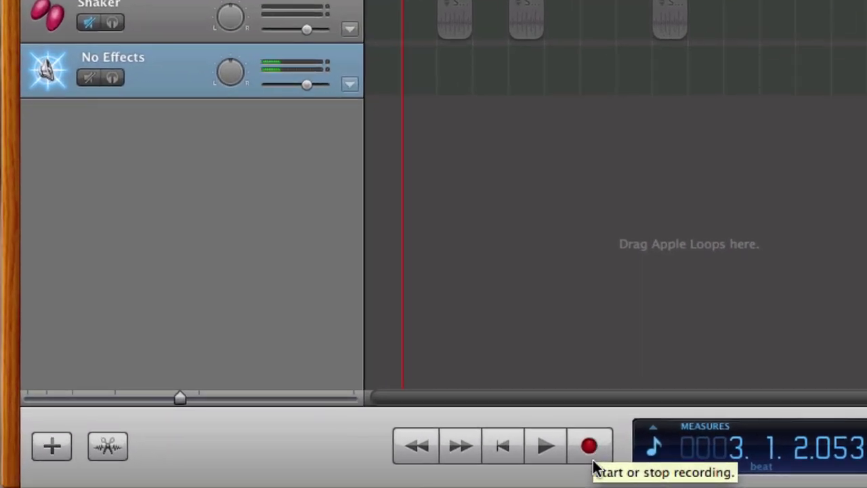
Step: Record a short voice take on No Effects and play it back from bar 3
{"action": "left_click", "coordinate": [593, 455]}
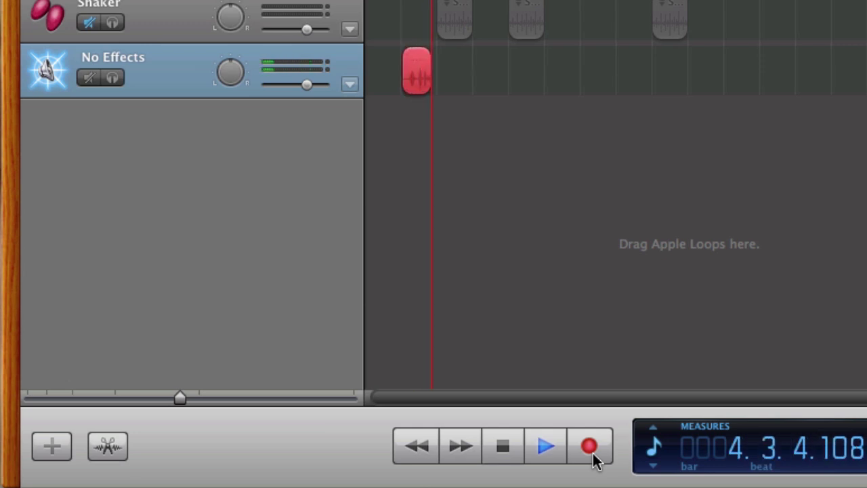
{"action": "left_click", "coordinate": [593, 459]}
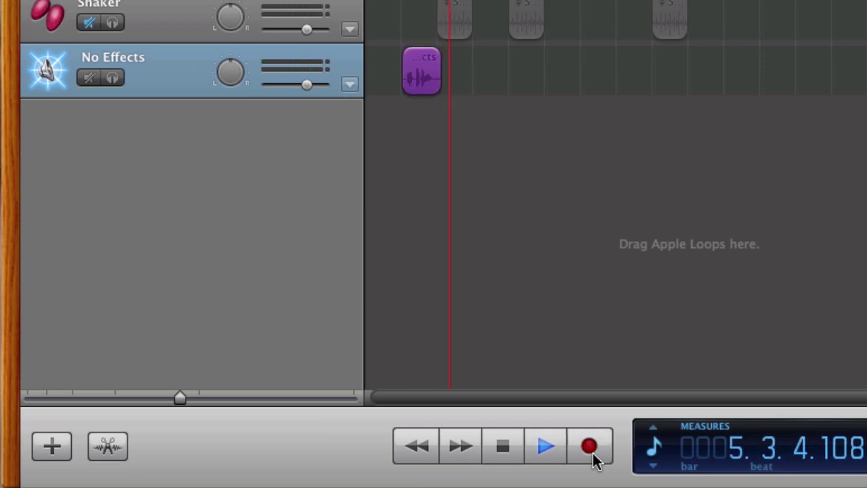
{"action": "left_click", "coordinate": [533, 445]}
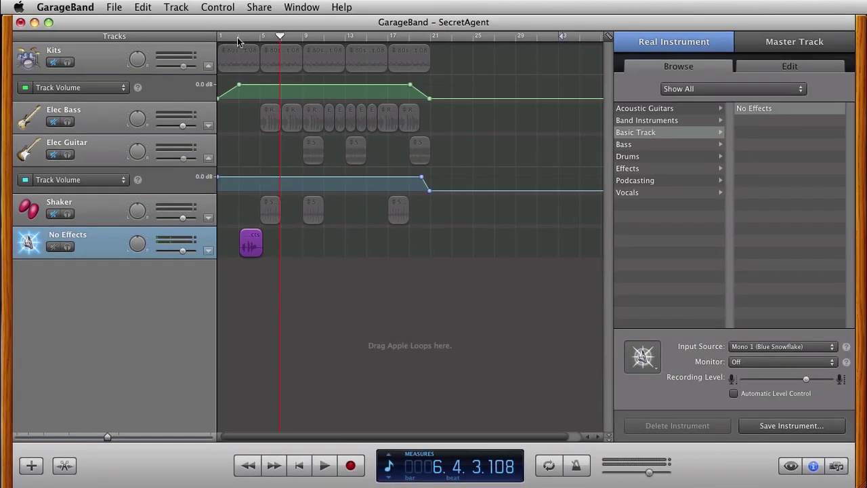
{"action": "left_click", "coordinate": [237, 40]}
{"action": "left_click", "coordinate": [328, 472]}
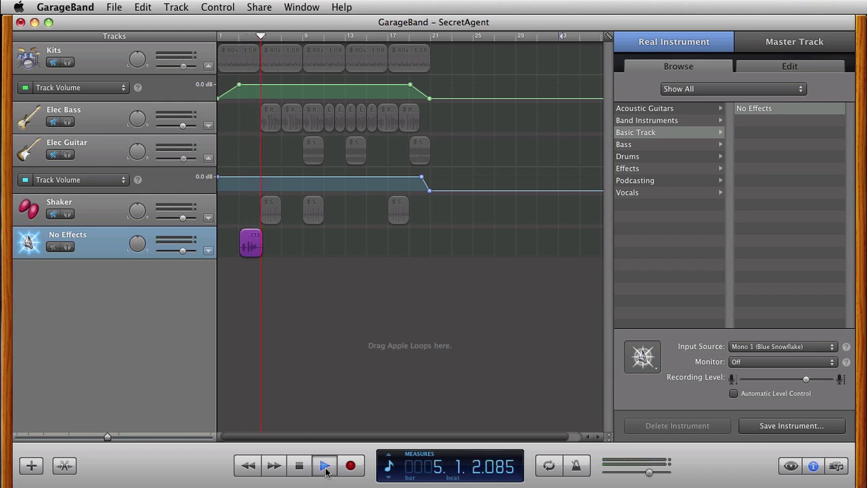
{"action": "left_click", "coordinate": [326, 469]}
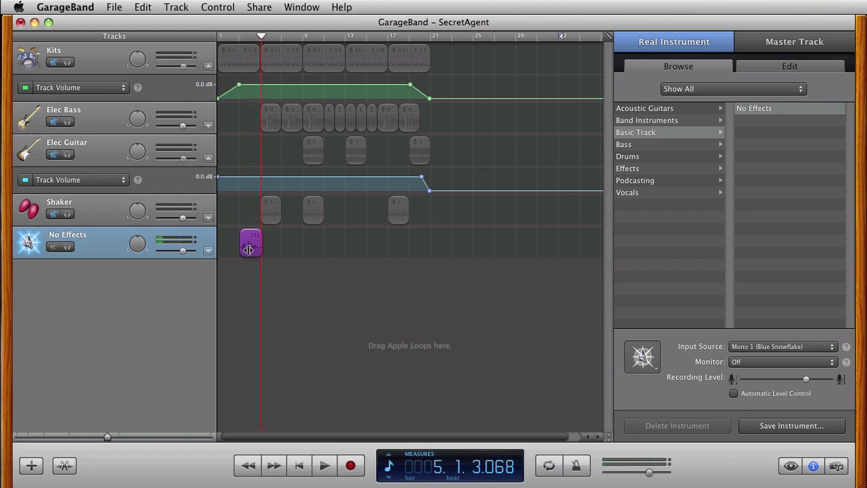
Step: Apply the Deeper Vocals preset from the Vocals category to the voice track
{"action": "left_click", "coordinate": [249, 38]}
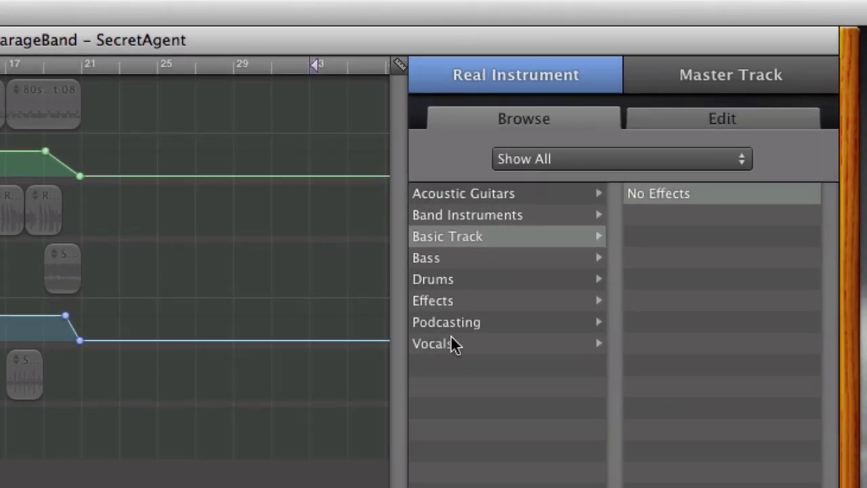
{"action": "left_click", "coordinate": [454, 342]}
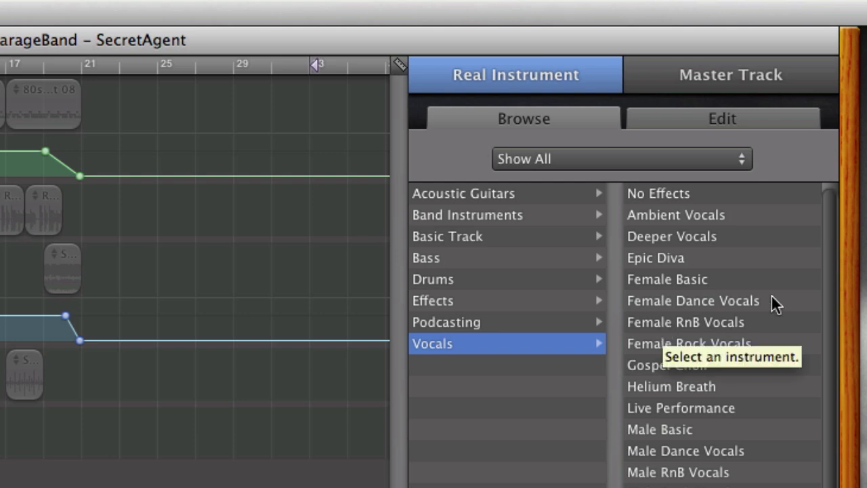
{"action": "scroll", "coordinate": [836, 298], "scroll_direction": "down", "scroll_amount": 1}
{"action": "scroll", "coordinate": [836, 298], "scroll_direction": "down", "scroll_amount": 1}
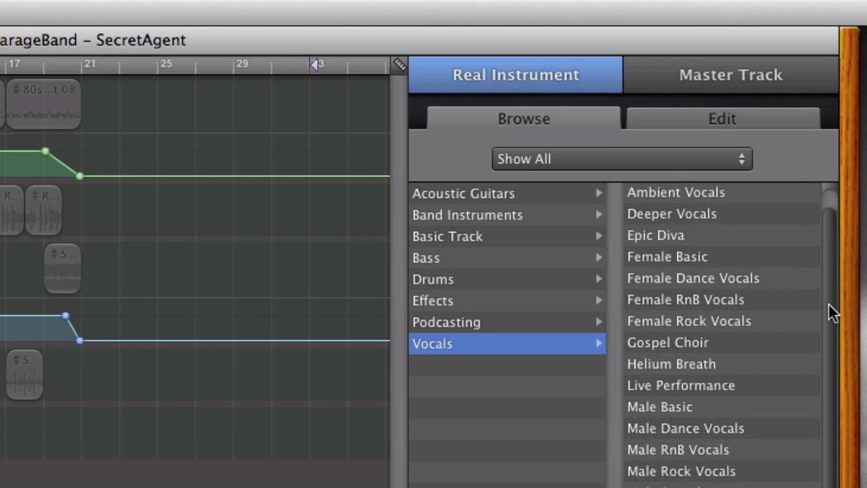
{"action": "scroll", "coordinate": [829, 310], "scroll_direction": "down", "scroll_amount": 1}
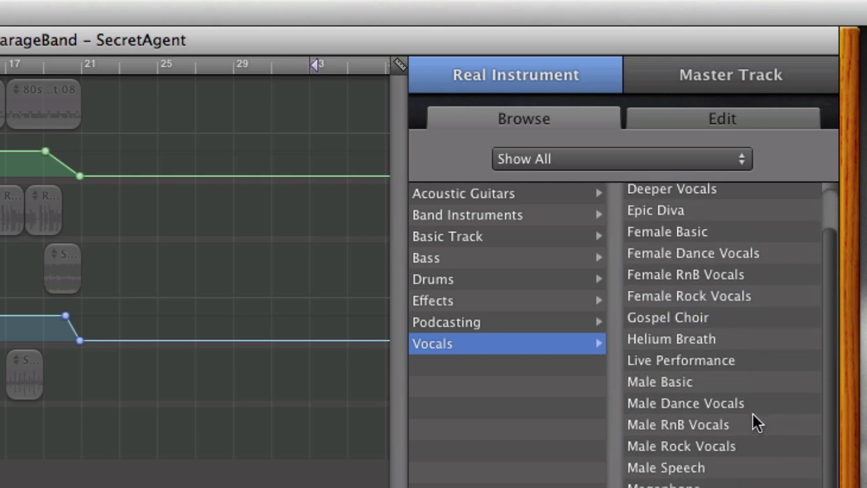
{"action": "left_click", "coordinate": [688, 192]}
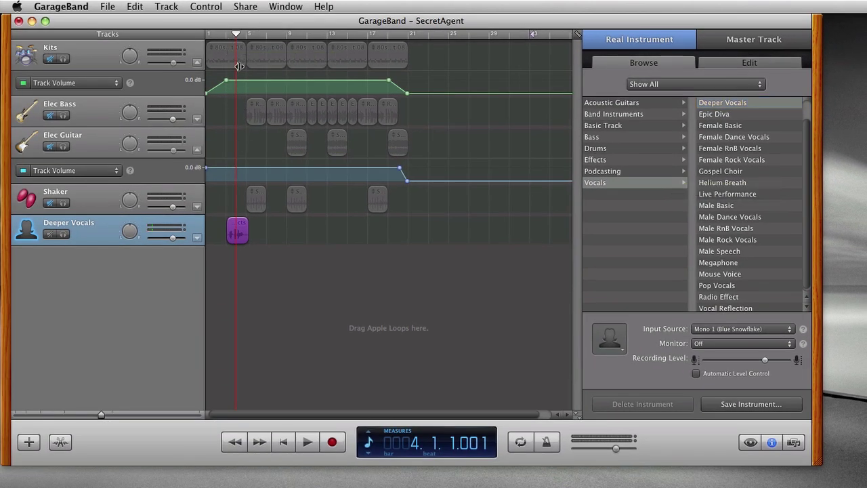
Step: Play back the deeper voice clip, then drag it earlier to start at bar 1
{"action": "key", "text": "space"}
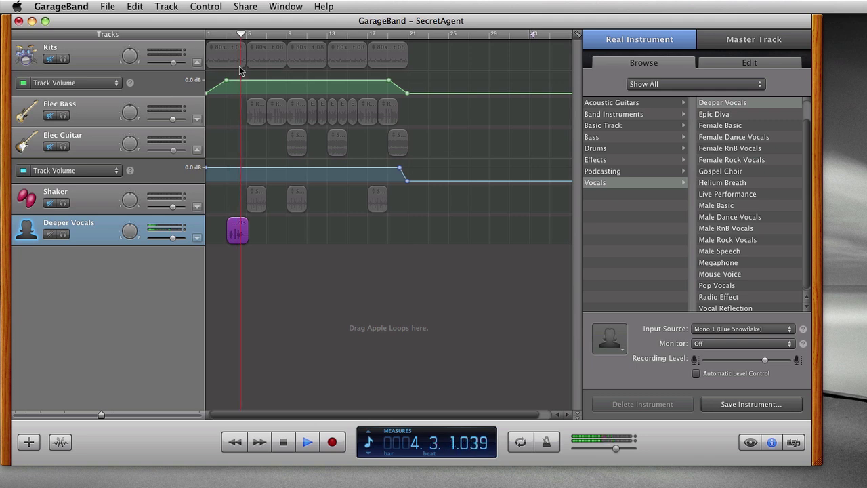
{"action": "key", "text": "space"}
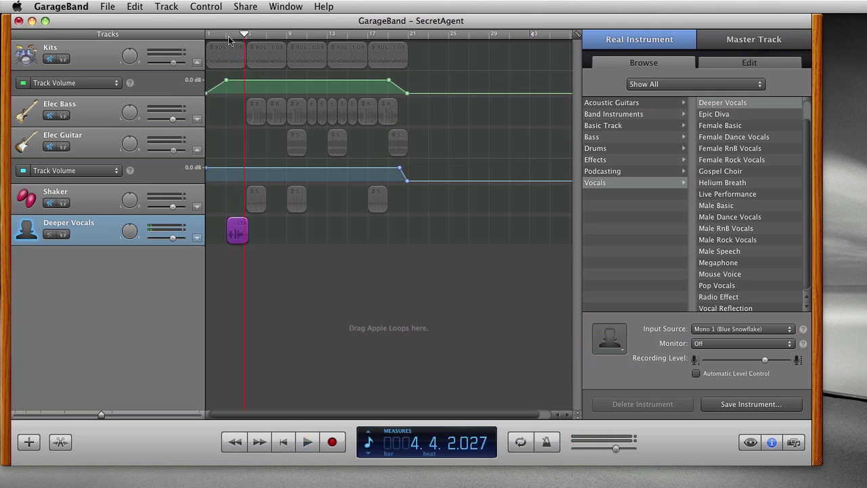
{"action": "left_click", "coordinate": [228, 37]}
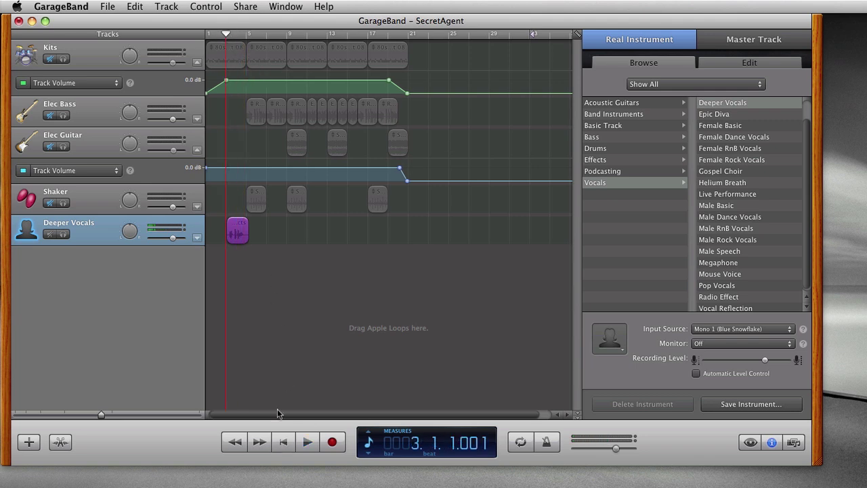
{"action": "left_click", "coordinate": [307, 443]}
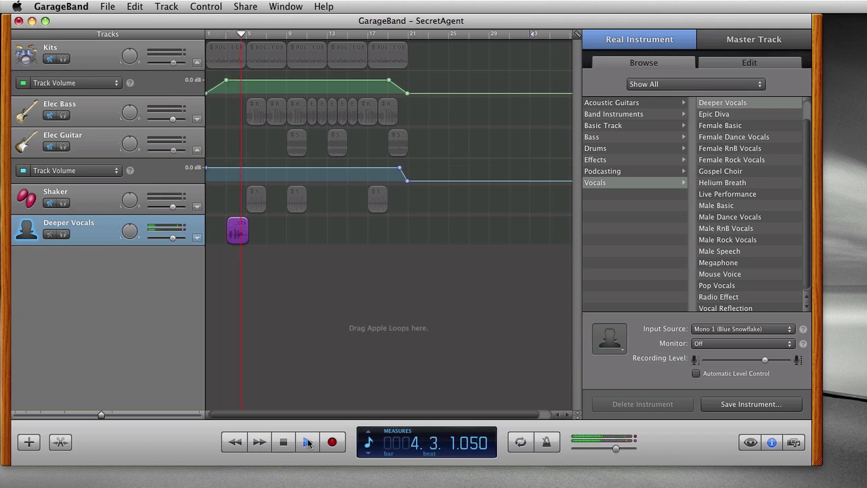
{"action": "left_click", "coordinate": [308, 442]}
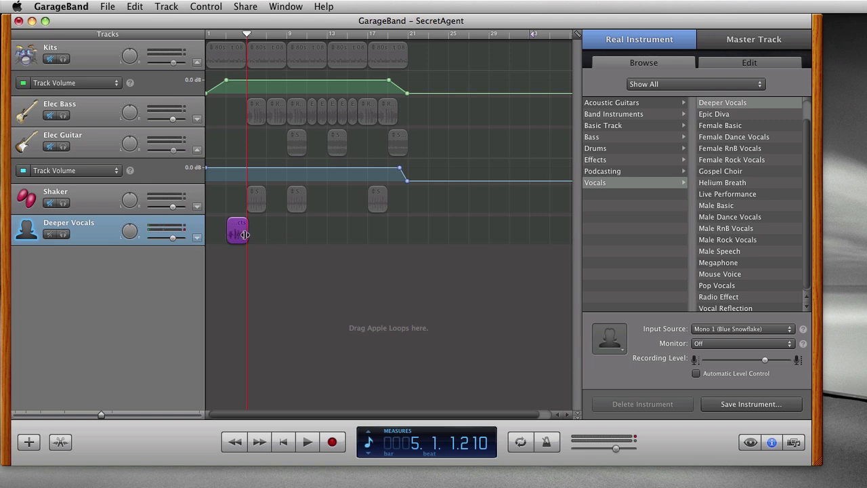
{"action": "left_click_drag", "start_coordinate": [240, 235], "coordinate": [219, 233]}
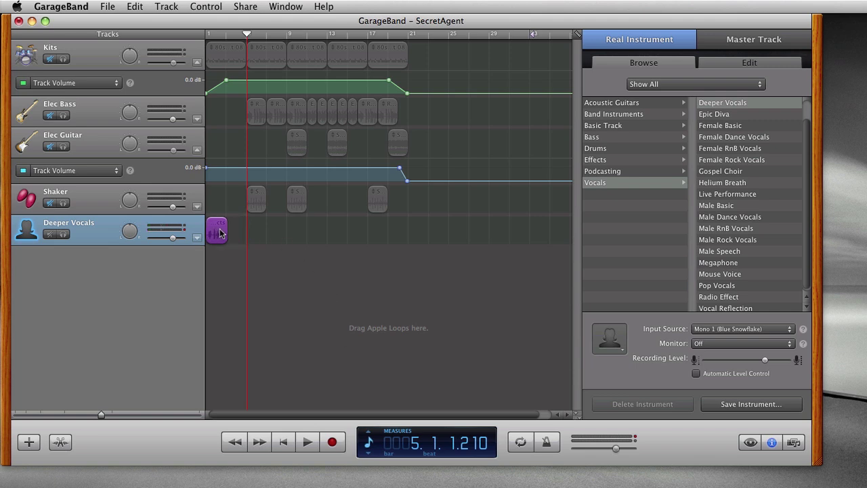
Step: Unmute Kits, Elec Bass, Elec Guitar and Shaker, then play the song from bar 1 to about bar 11
{"action": "left_click", "coordinate": [207, 35]}
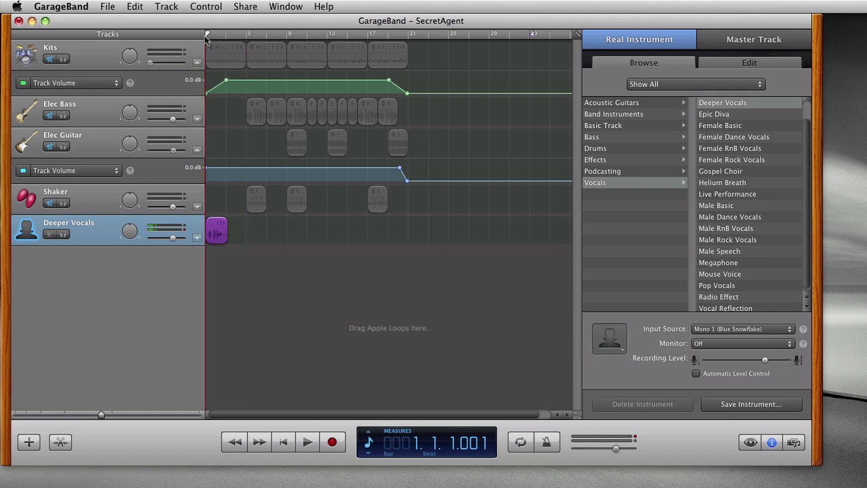
{"action": "left_click", "coordinate": [49, 59]}
{"action": "left_click", "coordinate": [51, 115]}
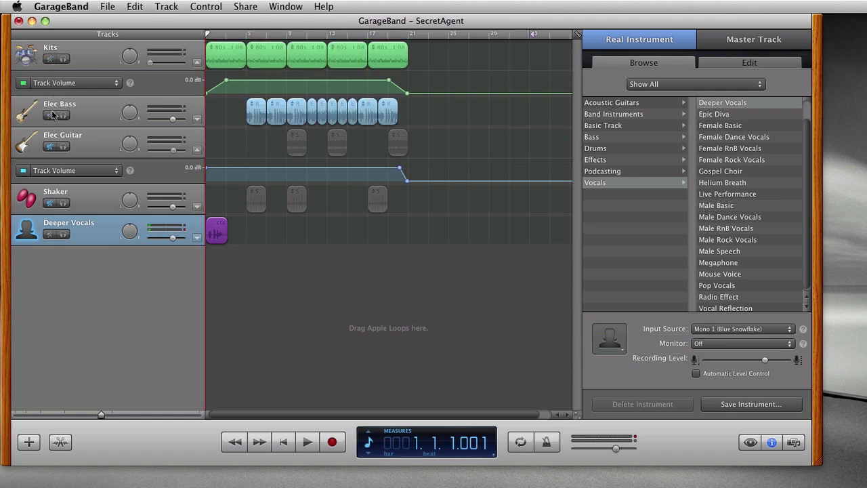
{"action": "left_click", "coordinate": [53, 148]}
{"action": "left_click", "coordinate": [51, 203]}
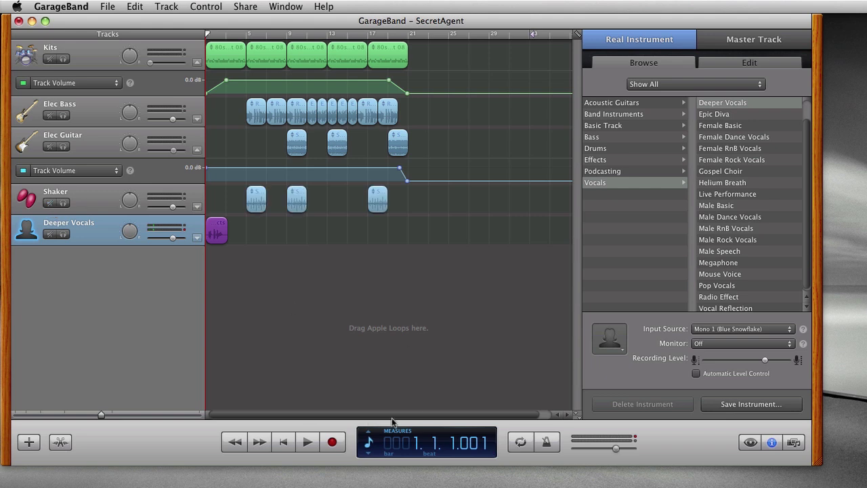
{"action": "left_click", "coordinate": [308, 442]}
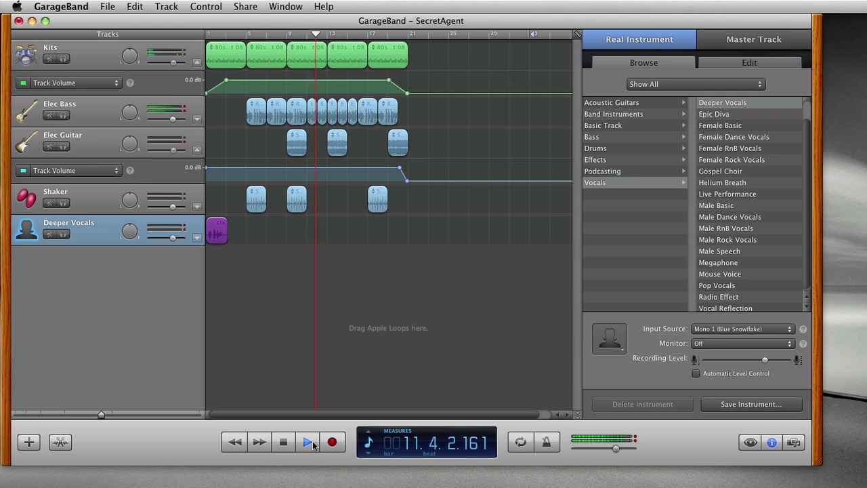
{"action": "left_click", "coordinate": [309, 443]}
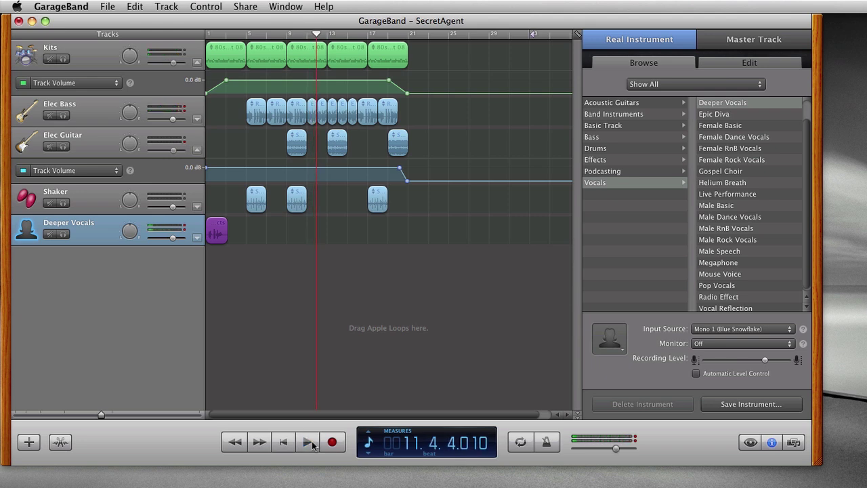